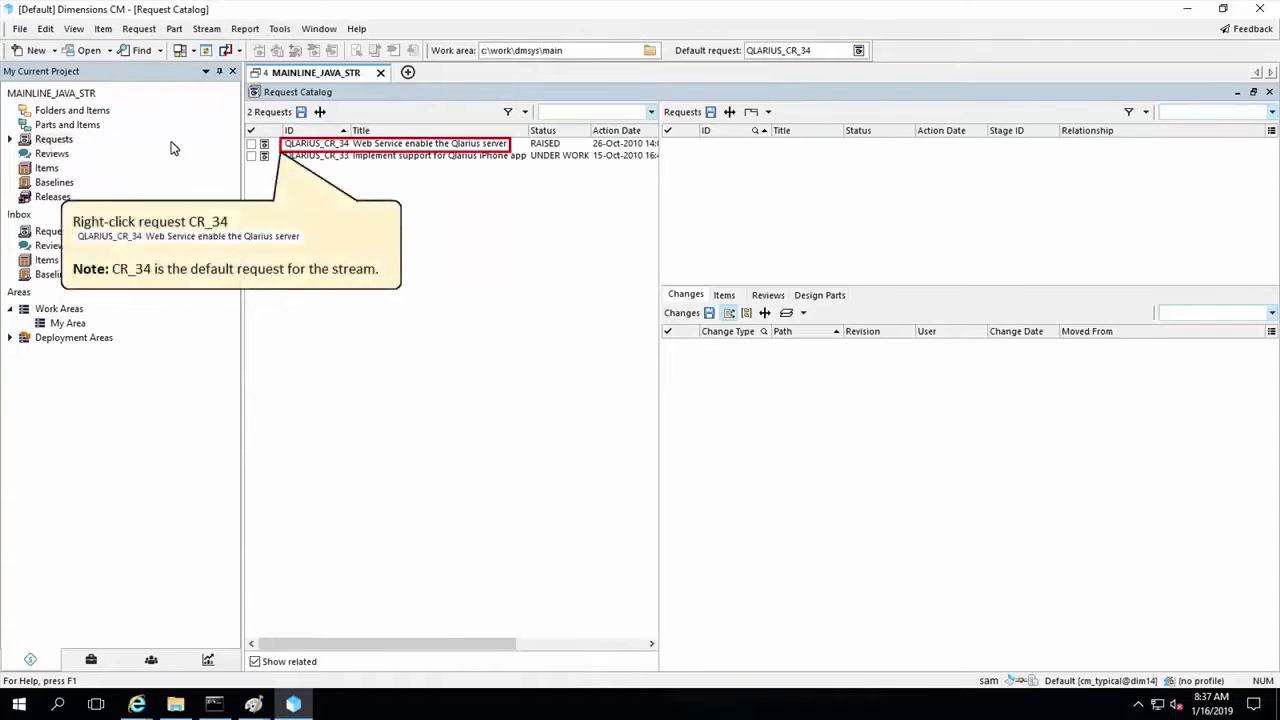
Create a new topic stream from request QLARIUS_CR_34.
right_click(396, 147)
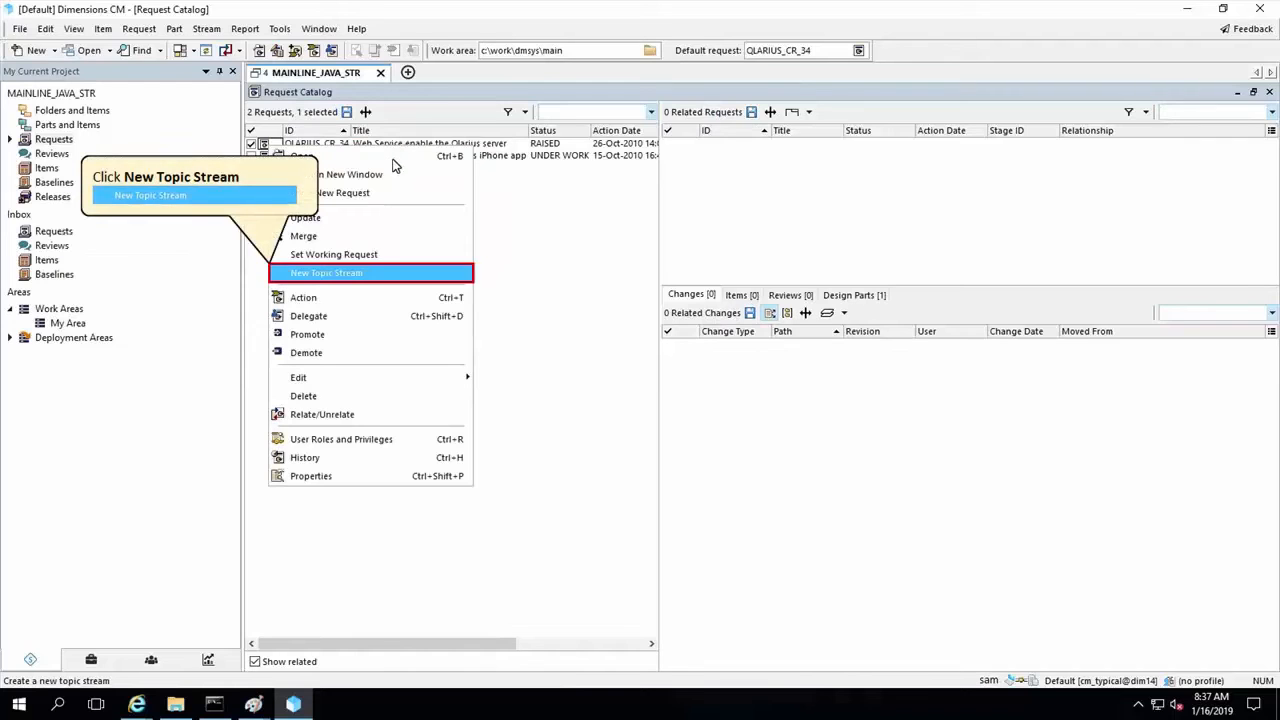
left_click(372, 272)
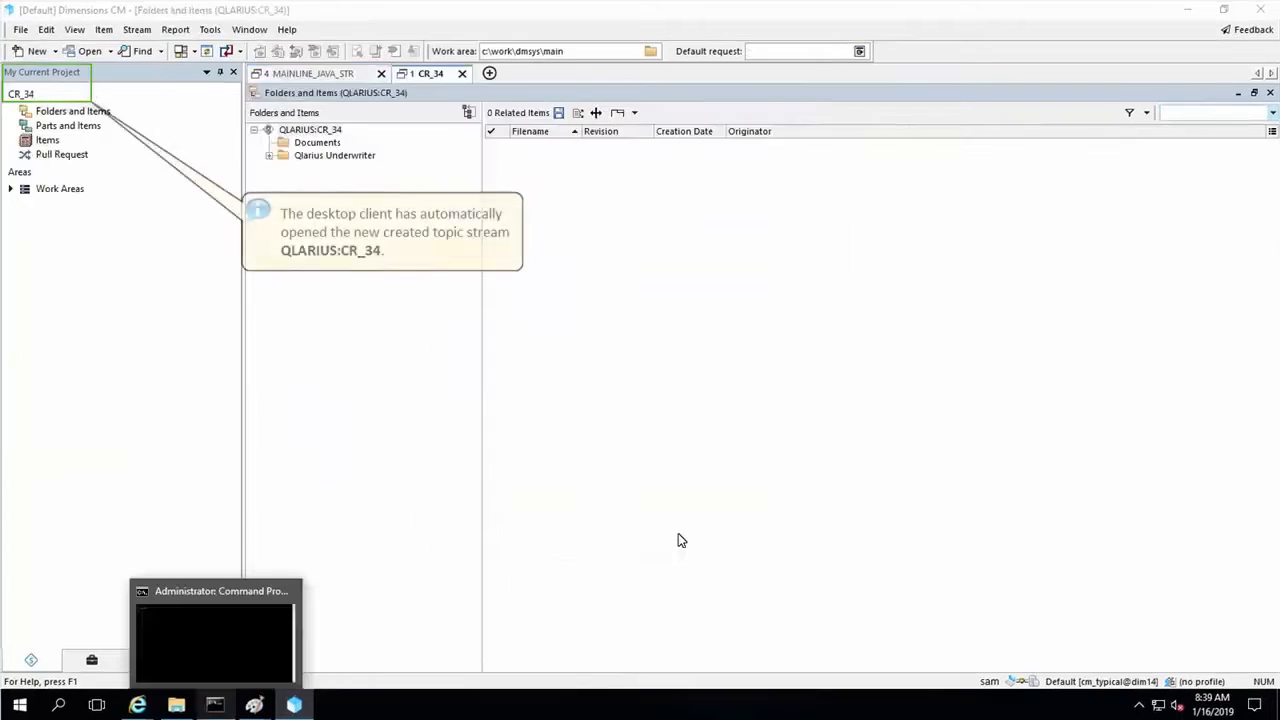
left_click(677, 533)
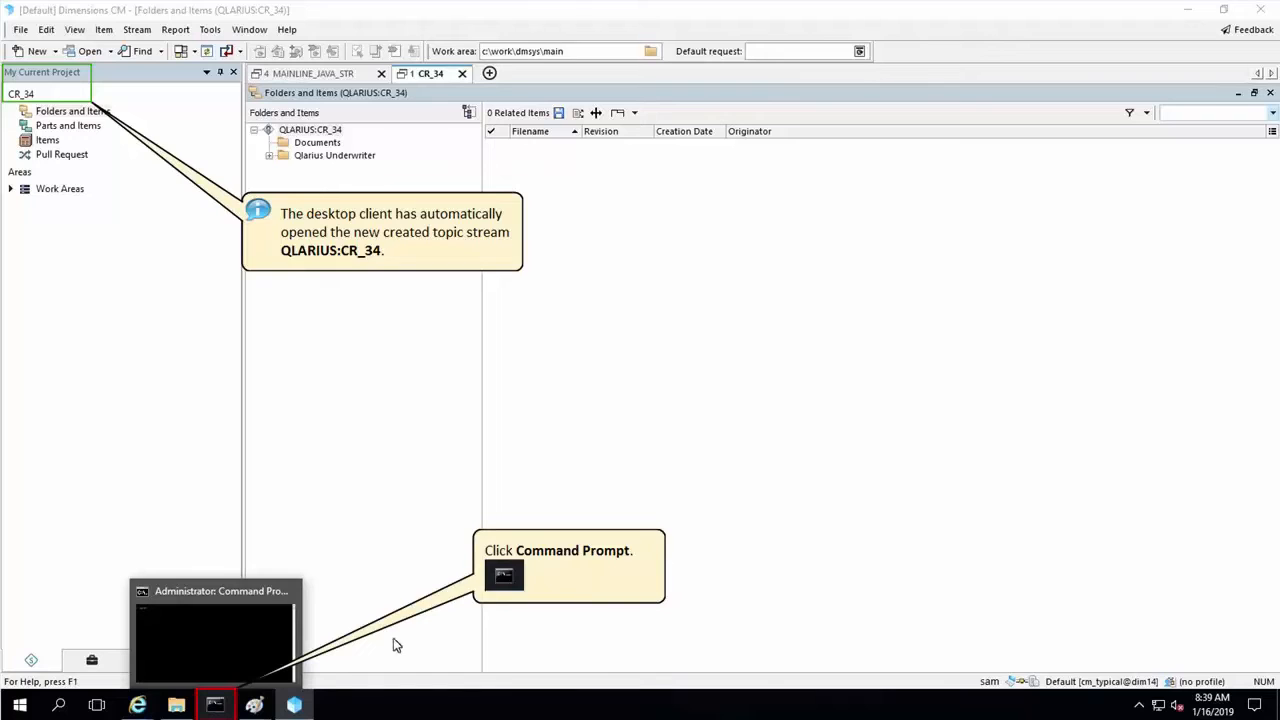
Open build.xml in Notepad from the Command Prompt, append "// added a topic comment" to its first line and save it.
left_click(215, 705)
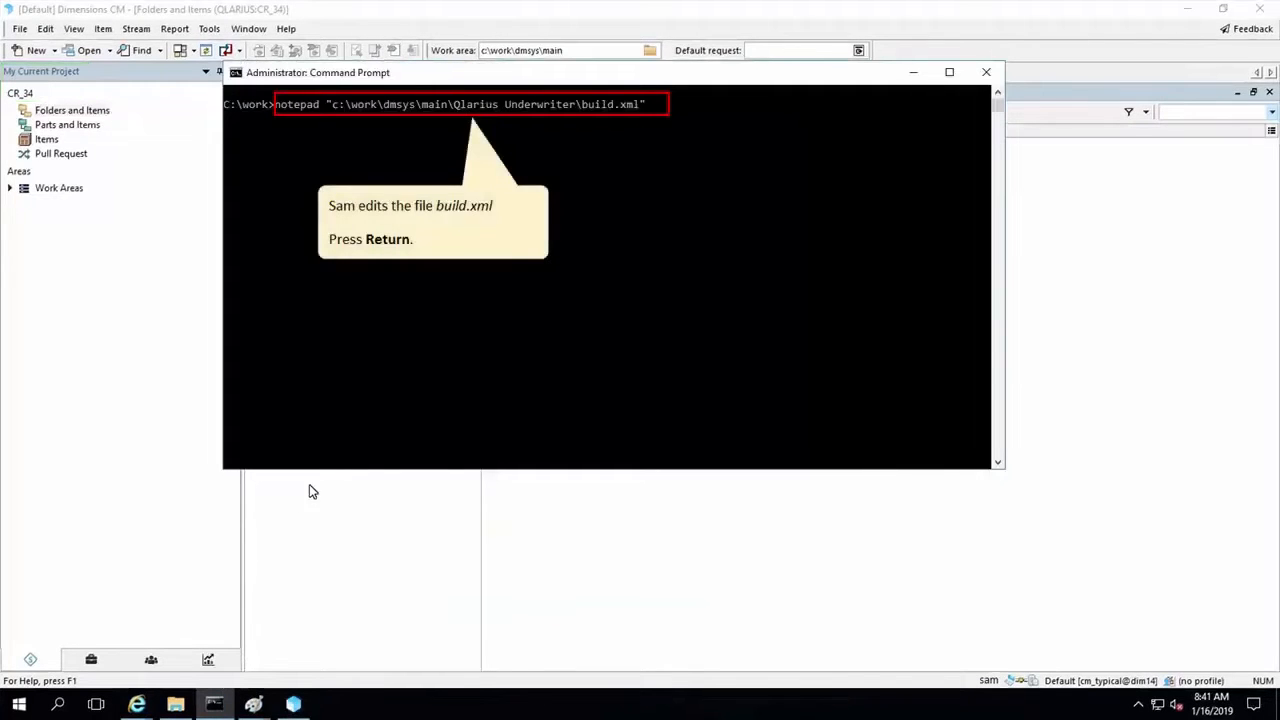
key("Return")
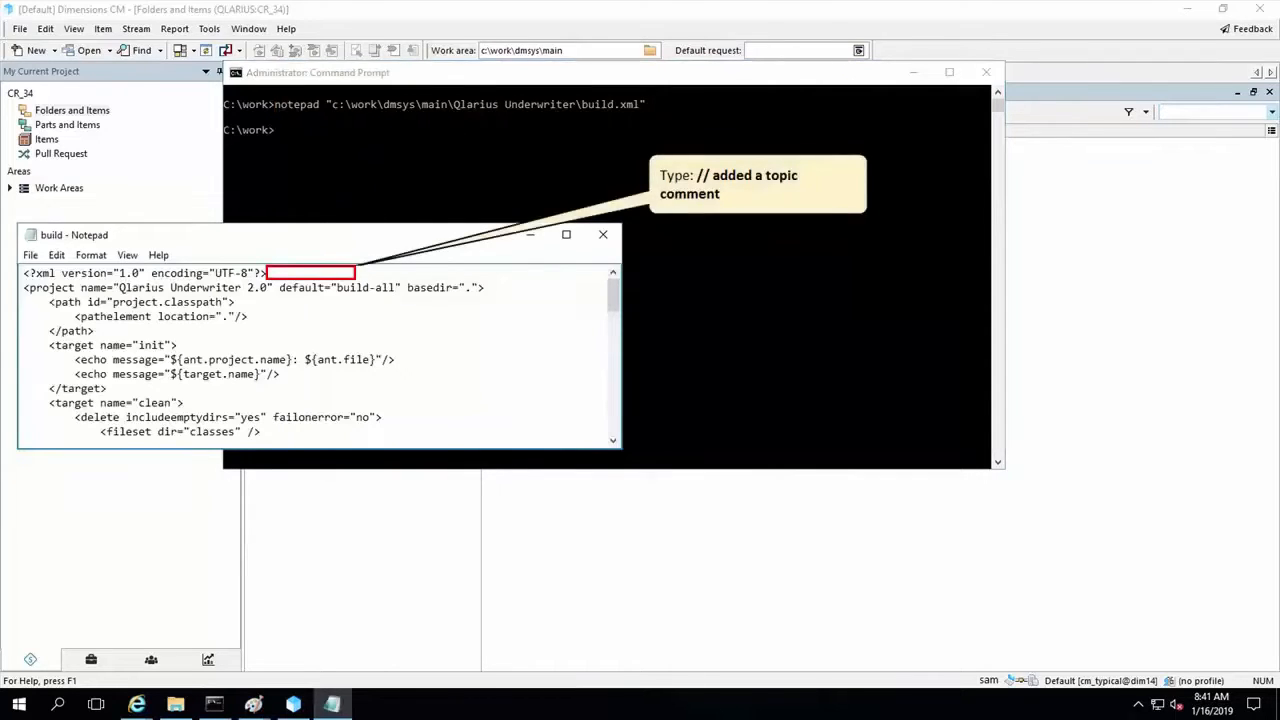
left_click(313, 278)
type("// added a topic comment")
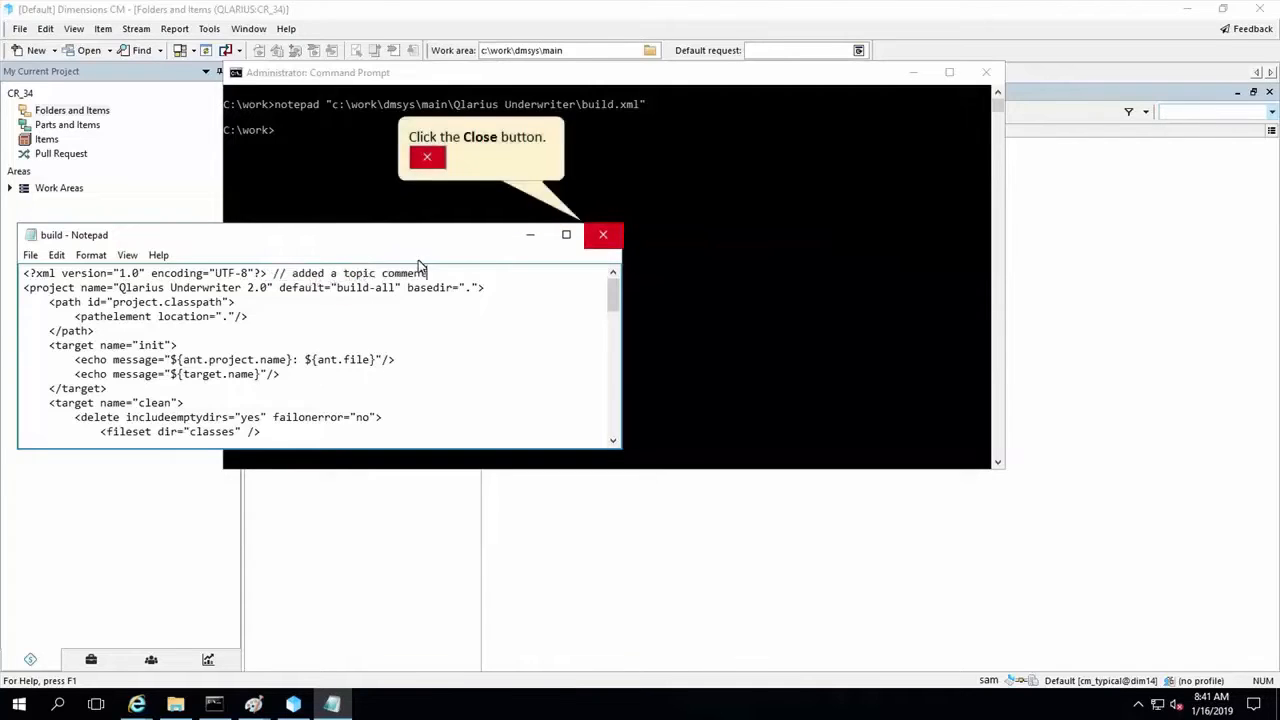
left_click(603, 236)
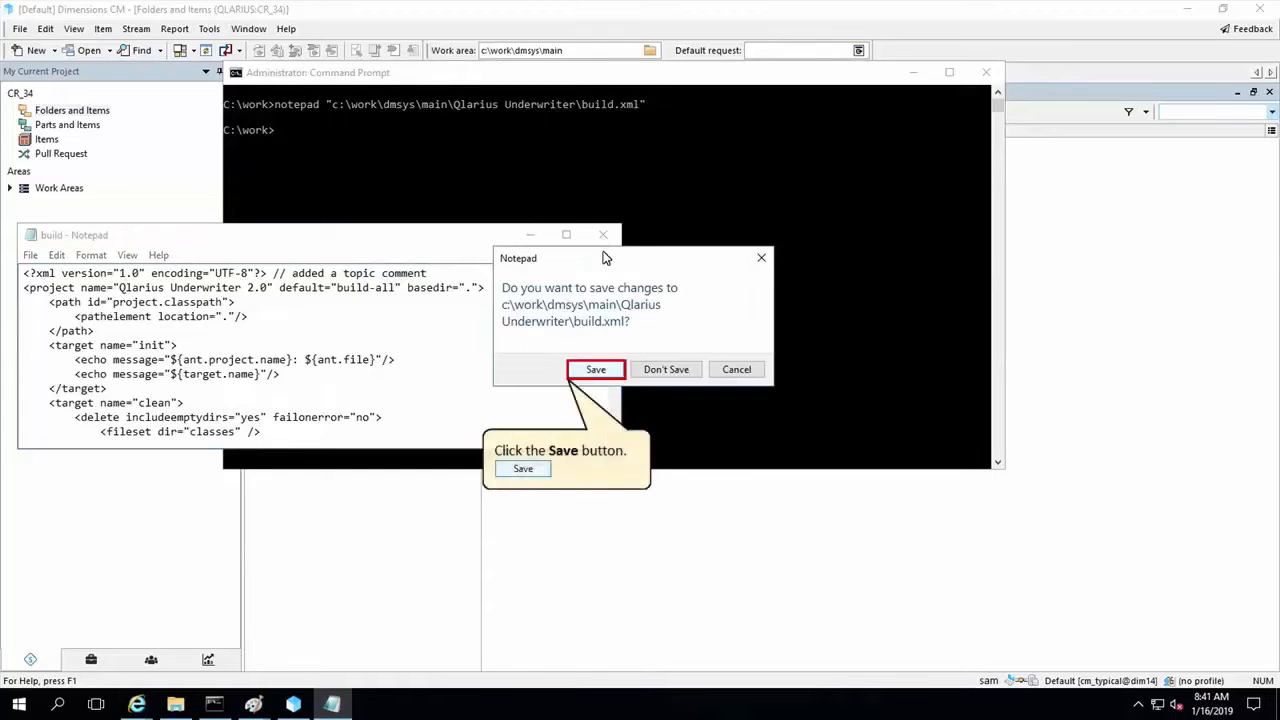
left_click(598, 369)
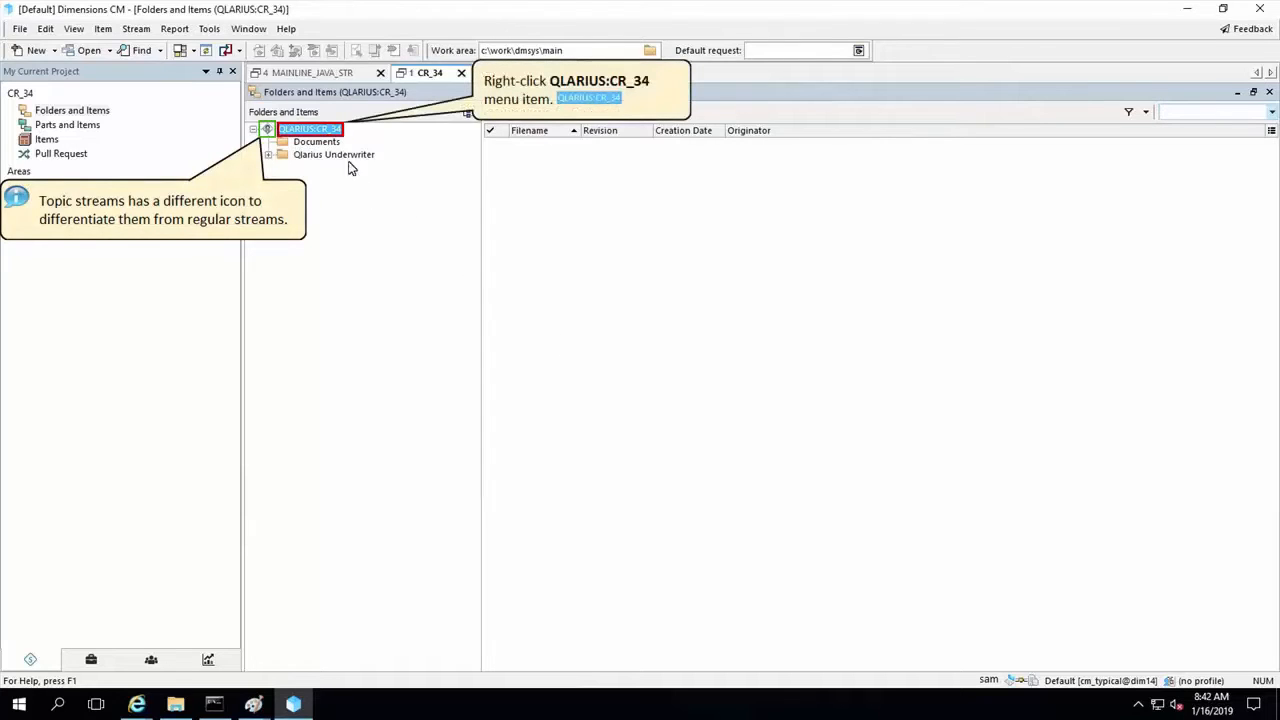
Deliver the changes in work area c:\work\dmsys\main to stream QLARIUS:CR_34 with the comment "Topic changes".
right_click(312, 134)
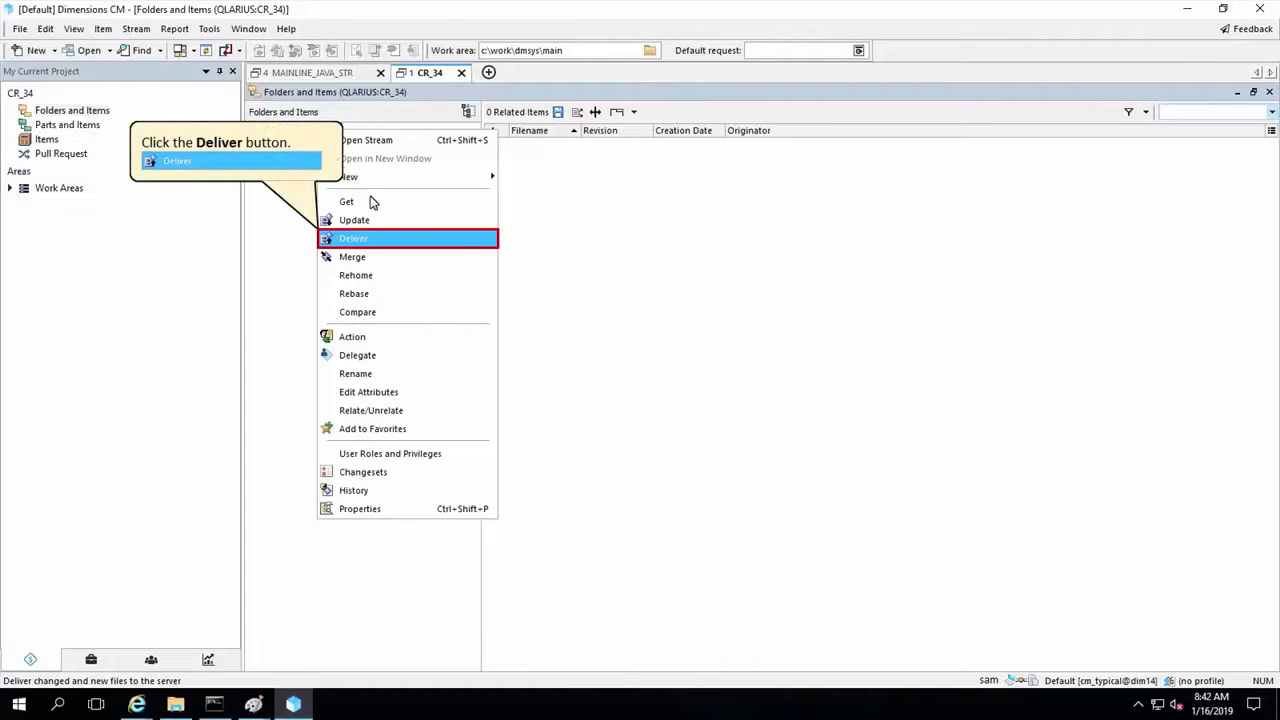
left_click(403, 238)
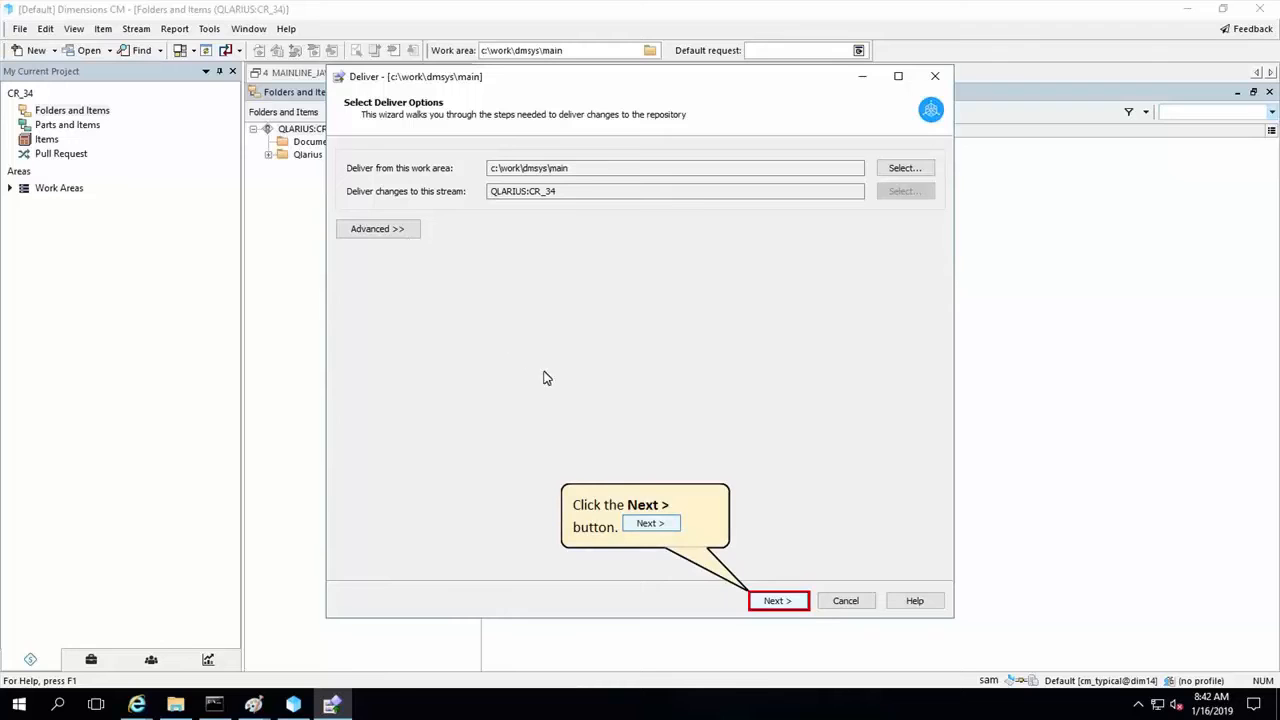
left_click(776, 602)
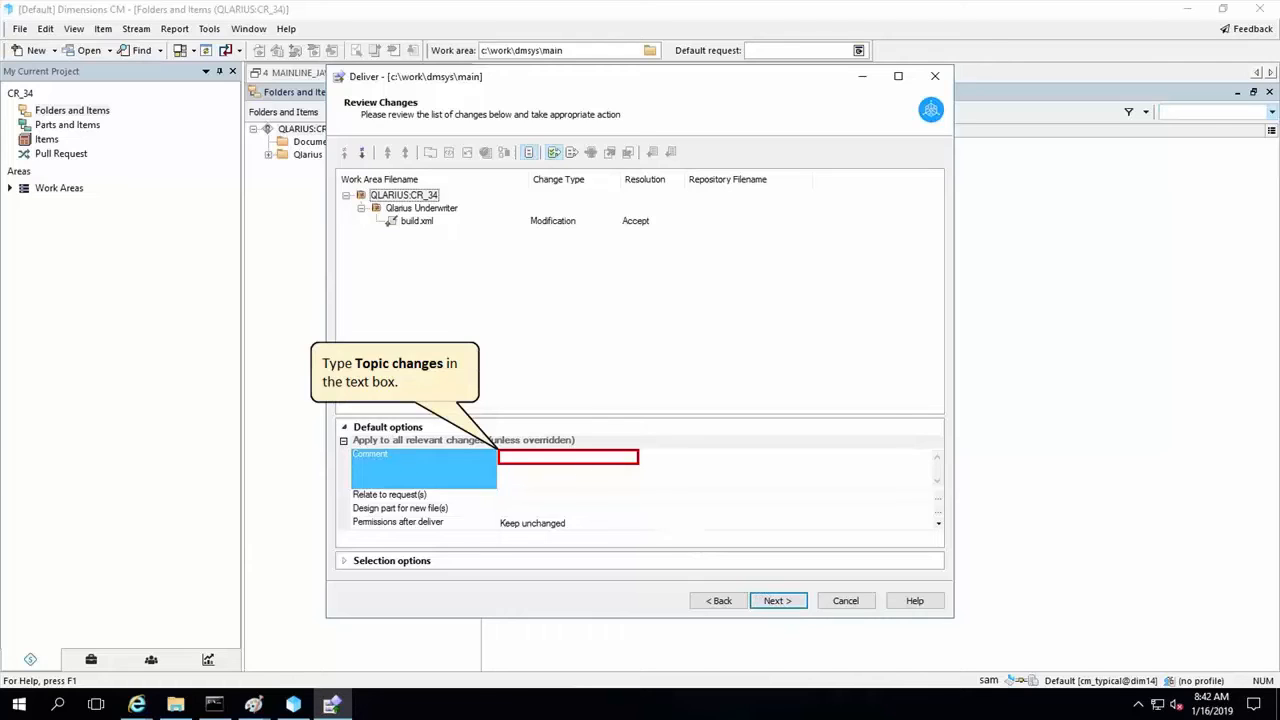
left_click(570, 460)
type("Topic changes")
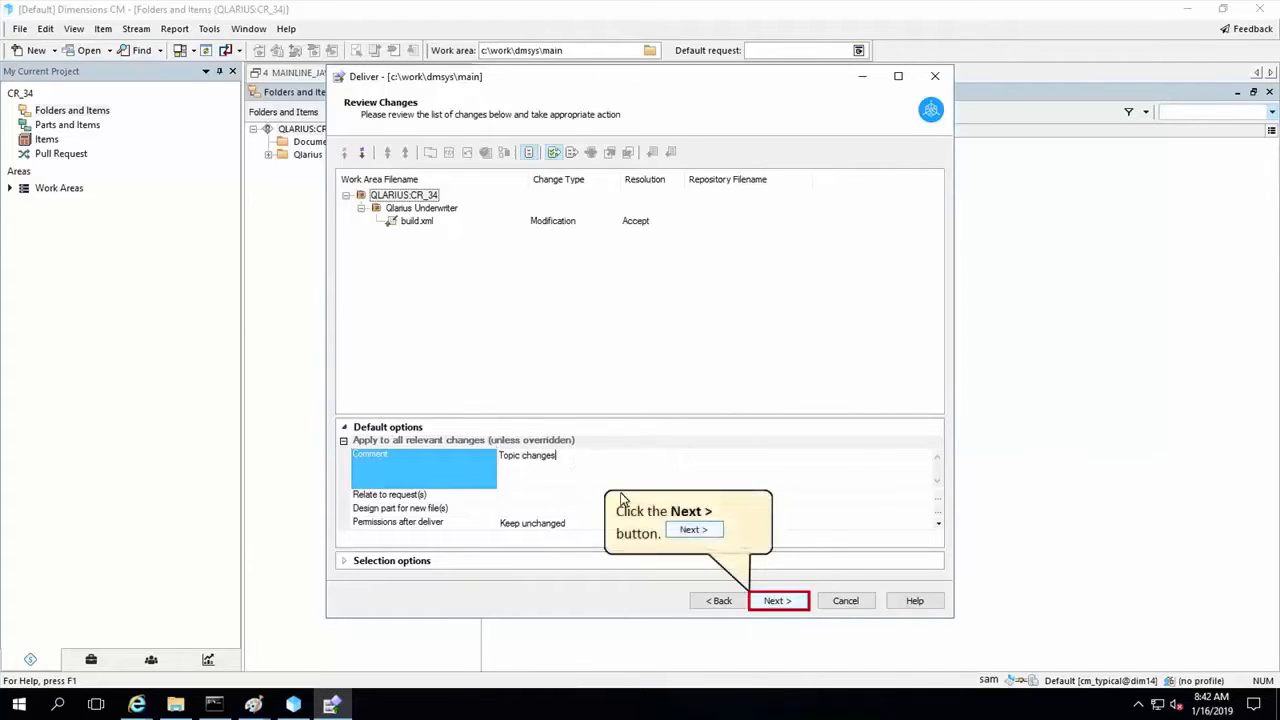
left_click(778, 601)
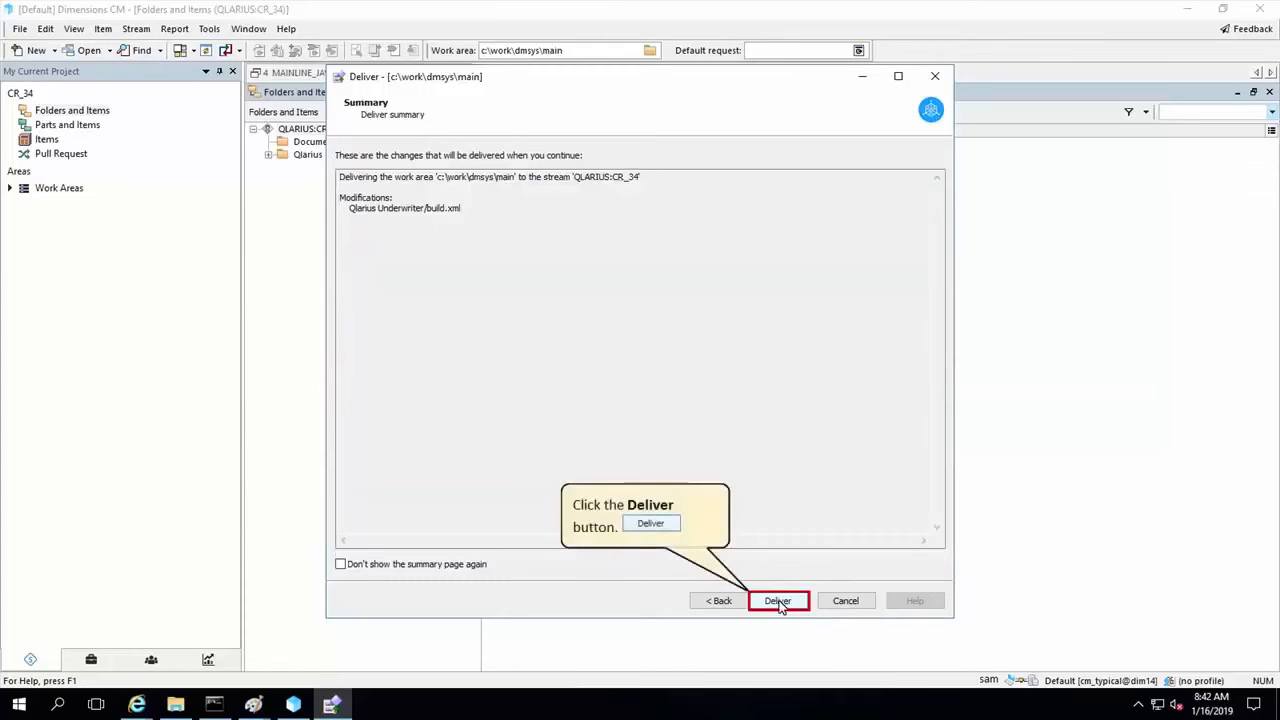
left_click(778, 601)
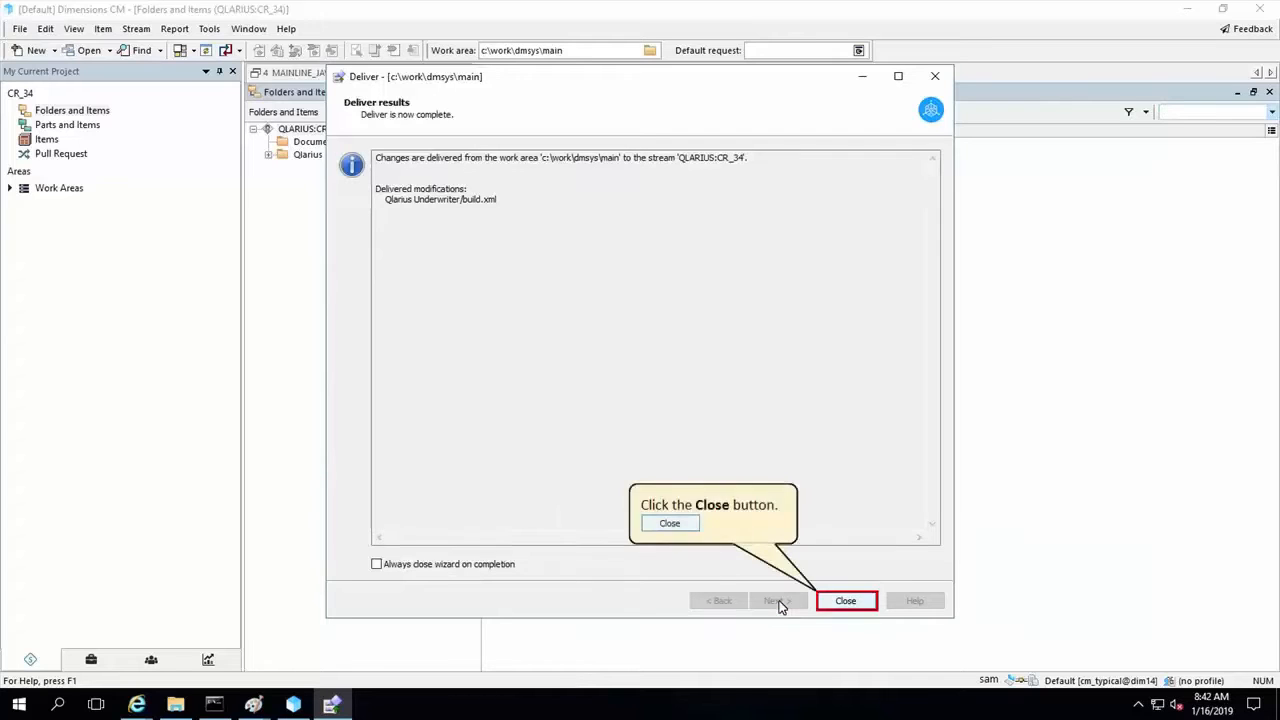
left_click(846, 603)
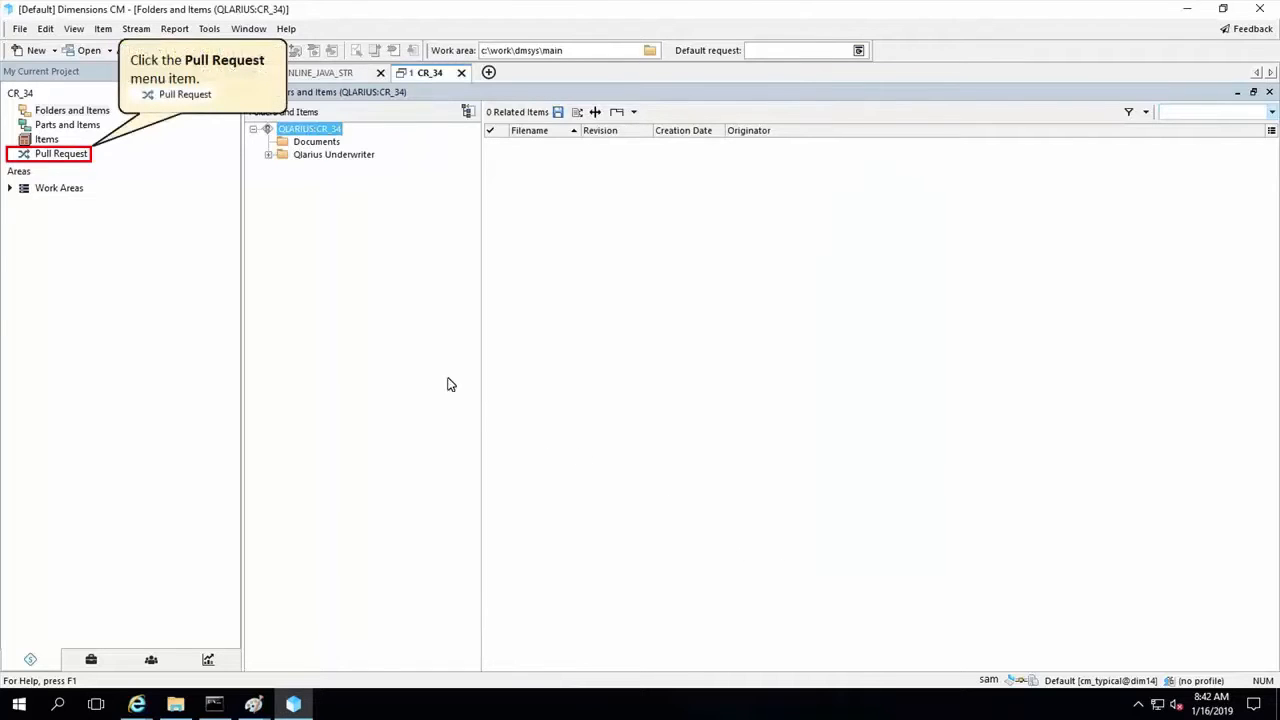
Open the CR_34 stream's pull request and post the comment "Added code to build.xml" in its conversation.
left_click(55, 154)
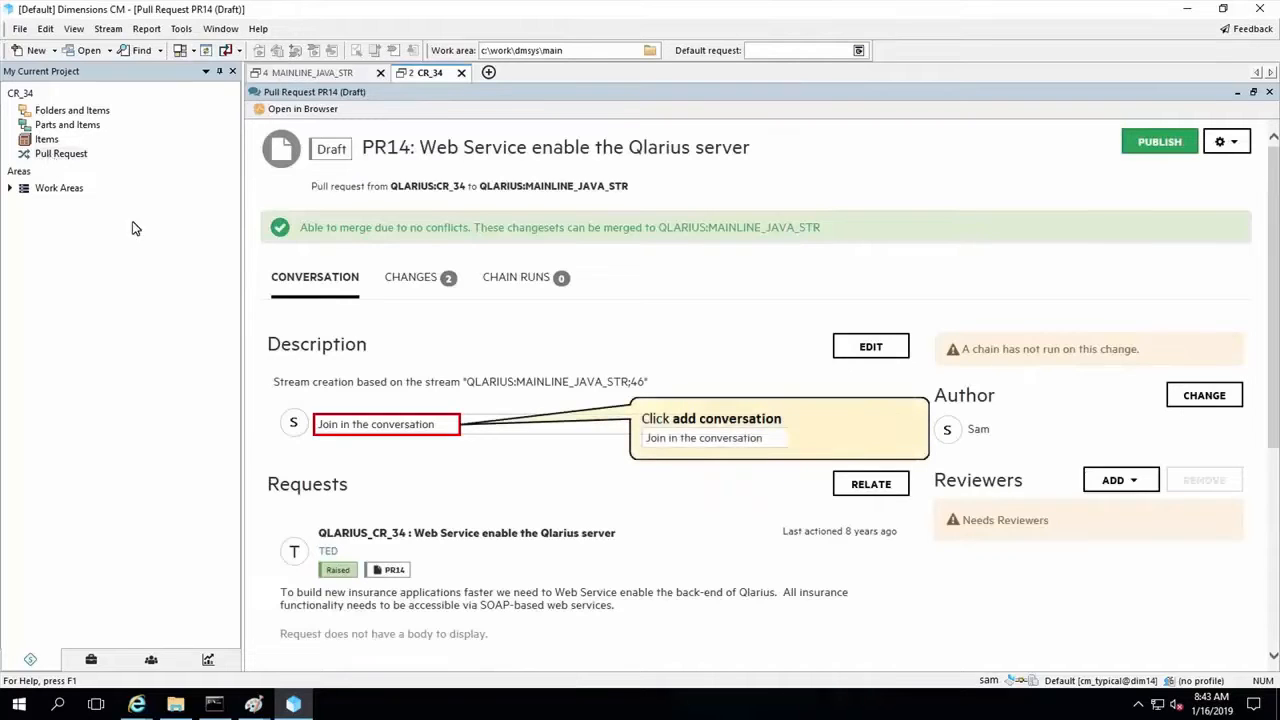
left_click(388, 428)
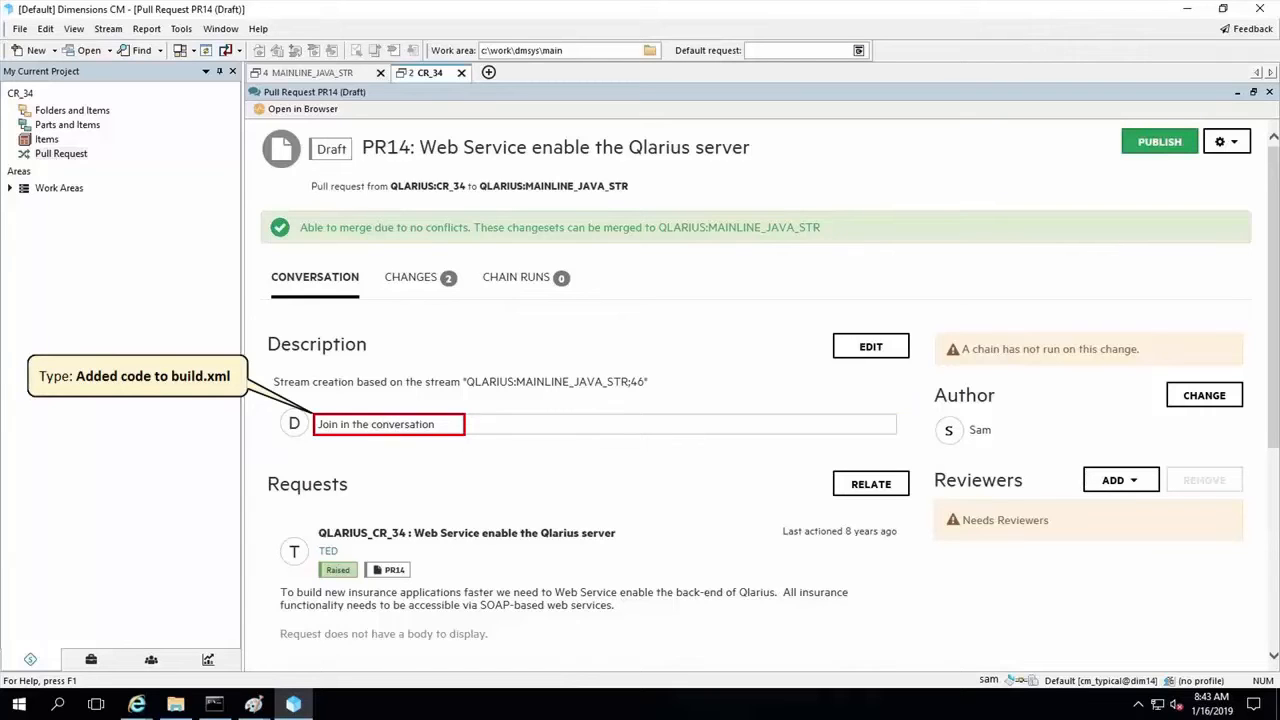
type("Added code to build.xml")
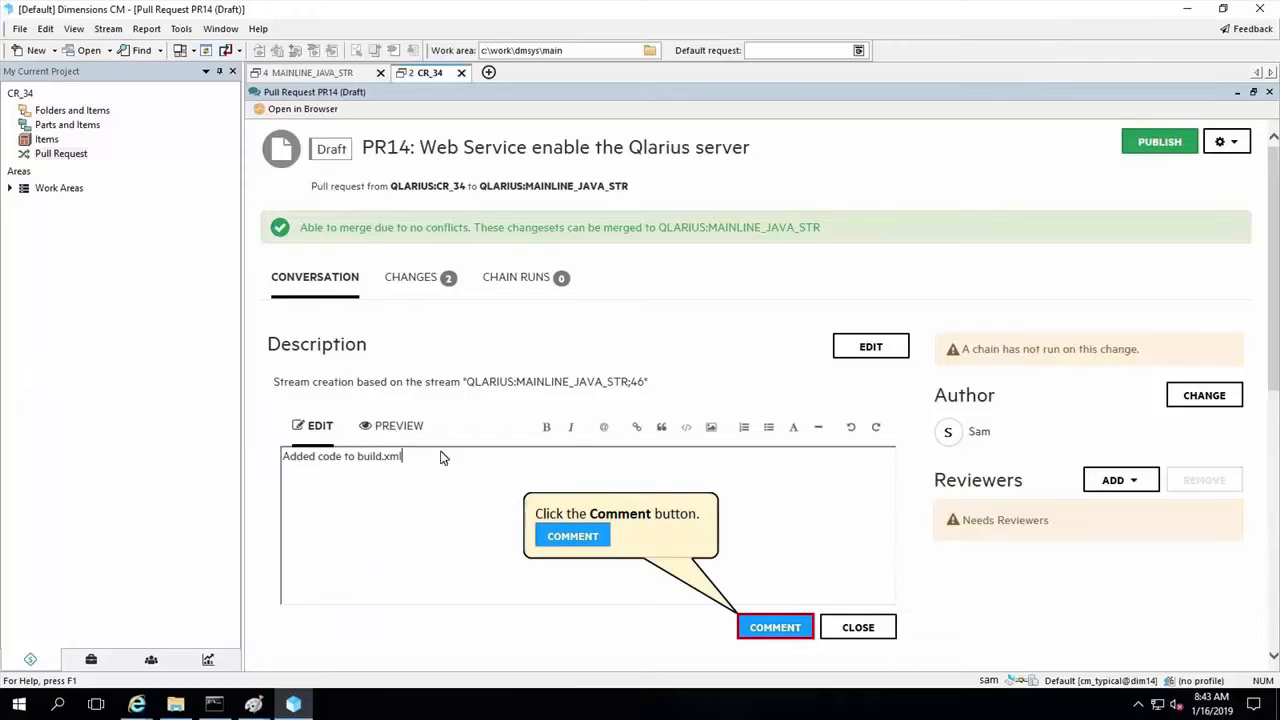
left_click(775, 627)
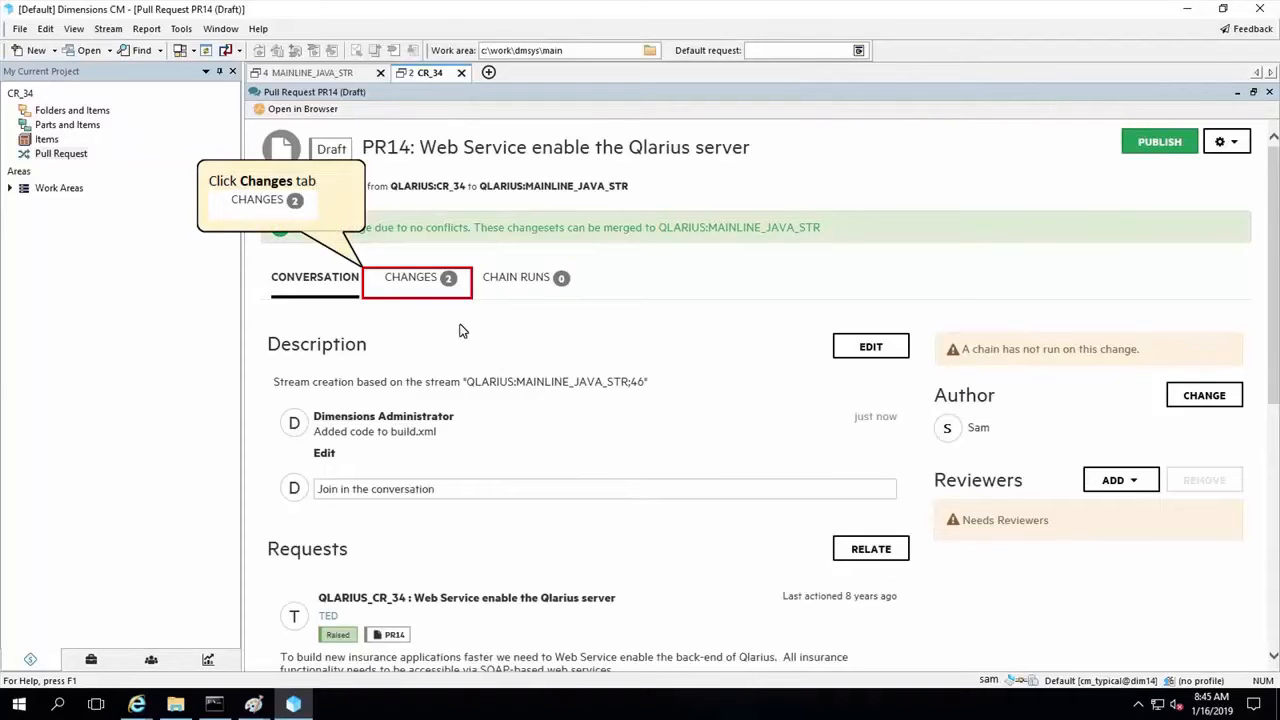
Look over the pull request's code changes and add an optional reviewer found by searching for the colleague's user name.
left_click(418, 284)
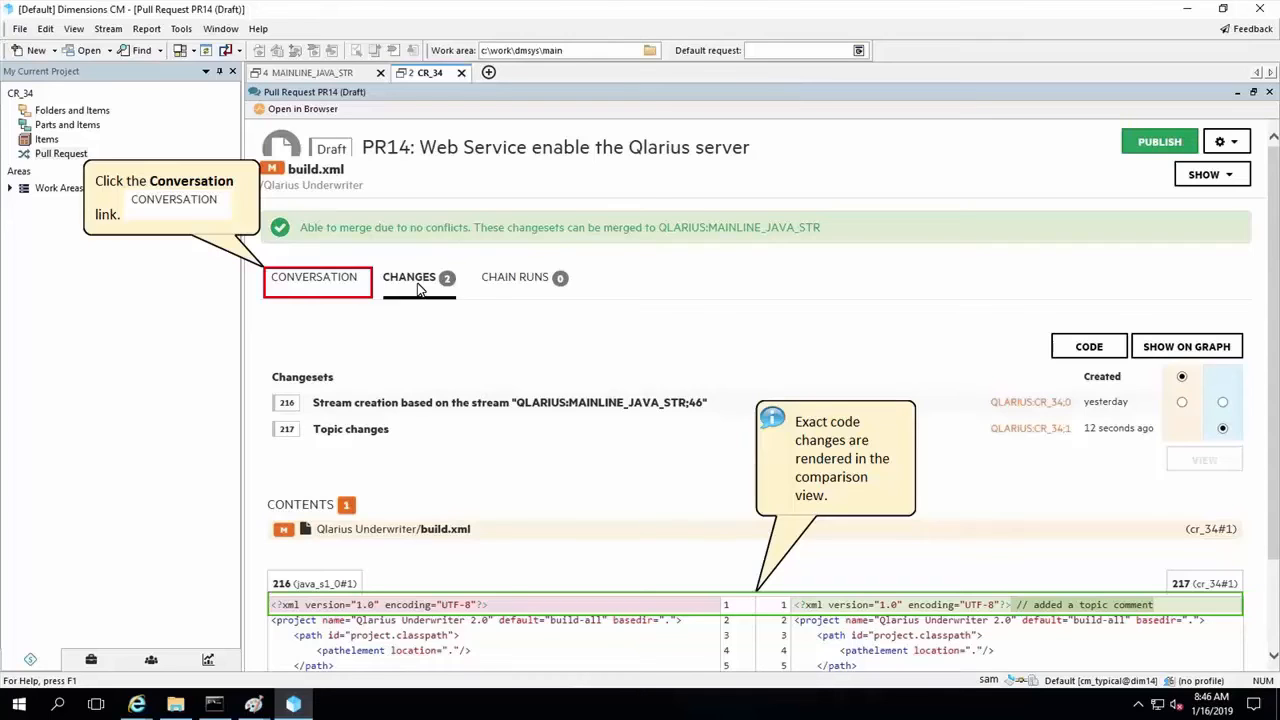
left_click(330, 287)
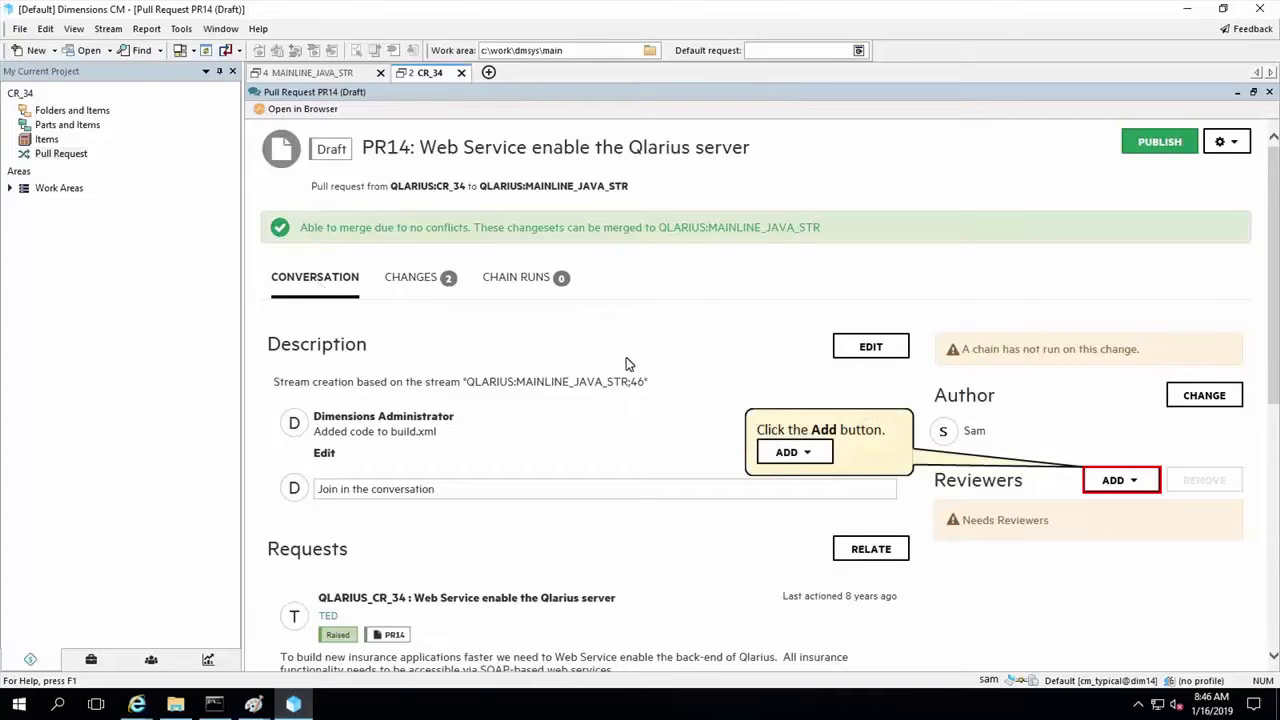
left_click(1120, 481)
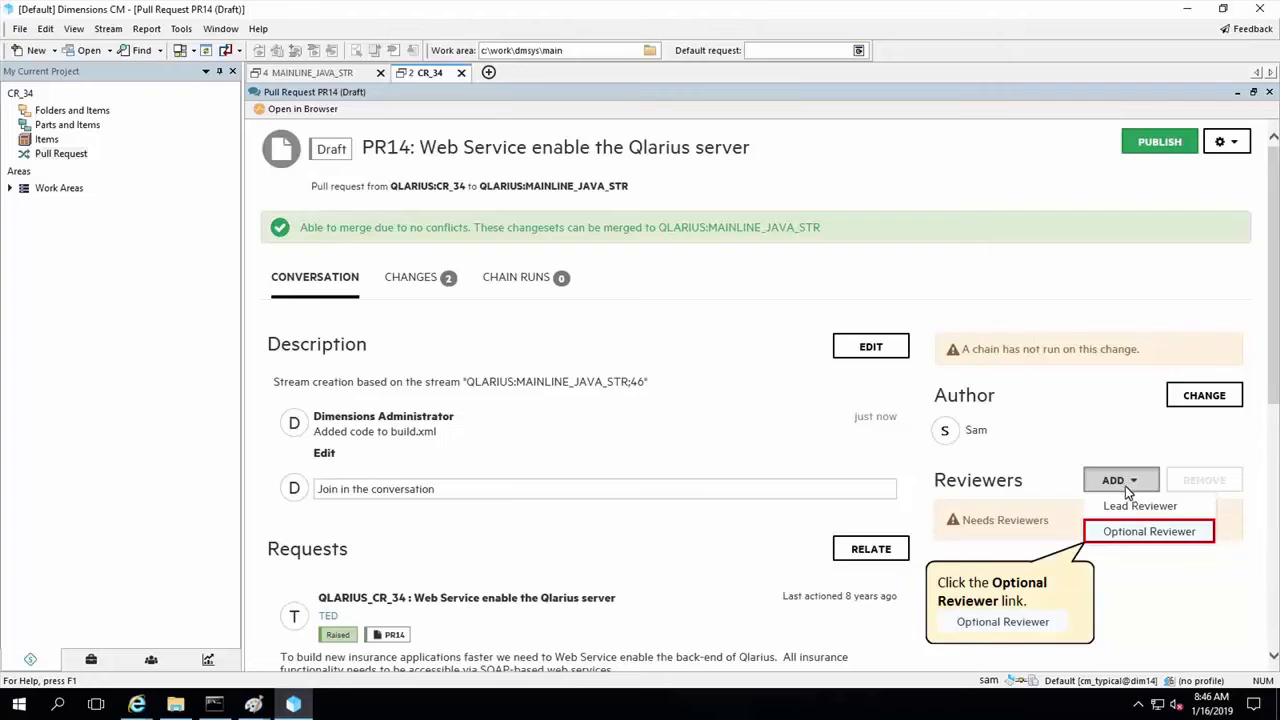
left_click(1149, 531)
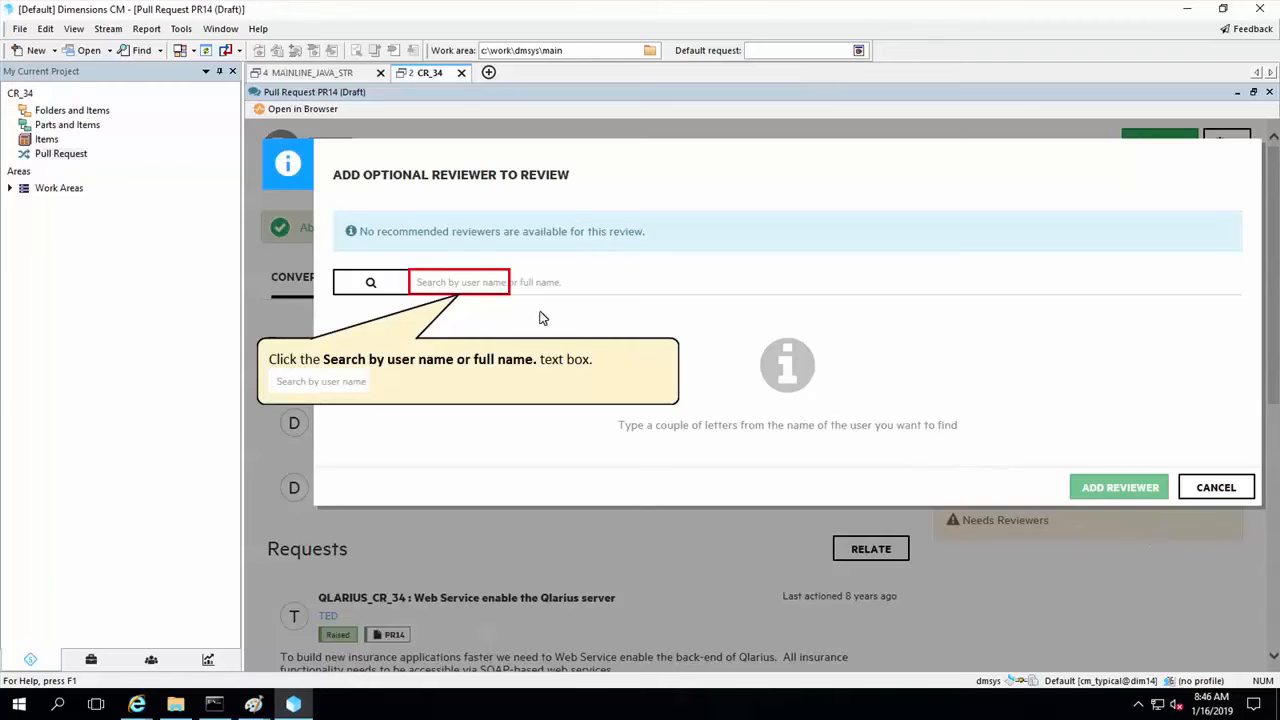
left_click(459, 283)
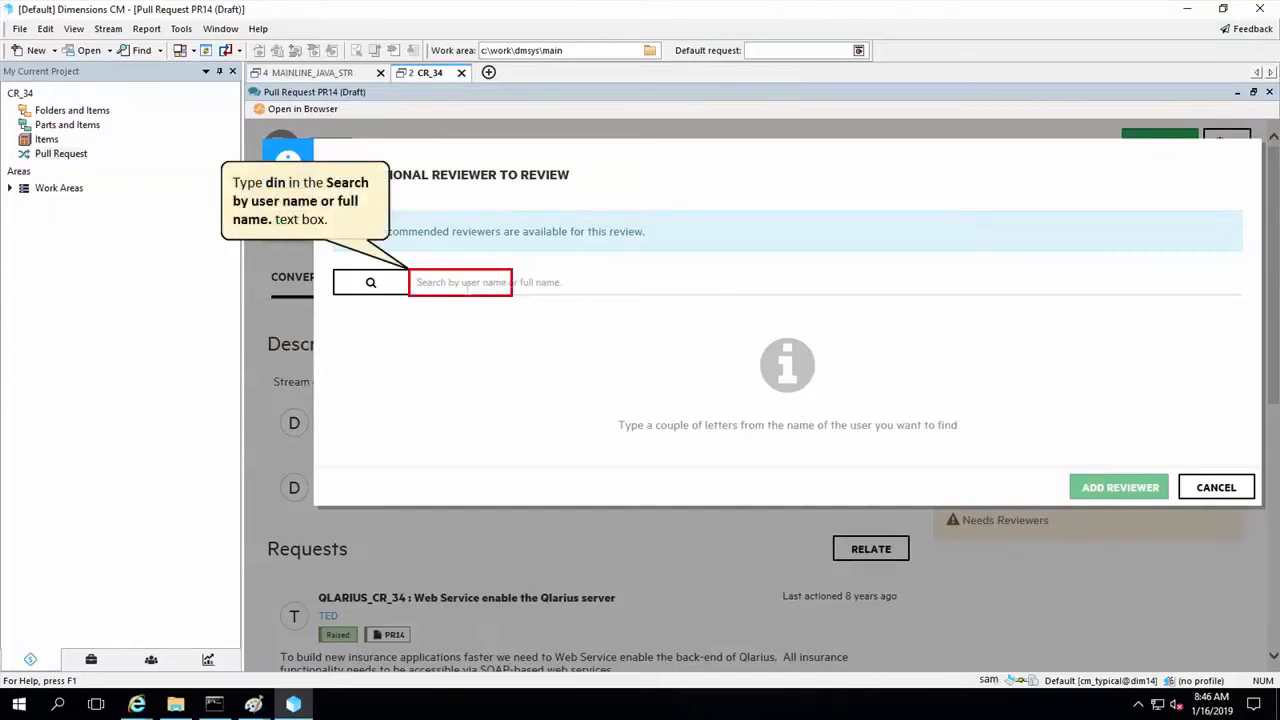
left_click(467, 285)
type("din")
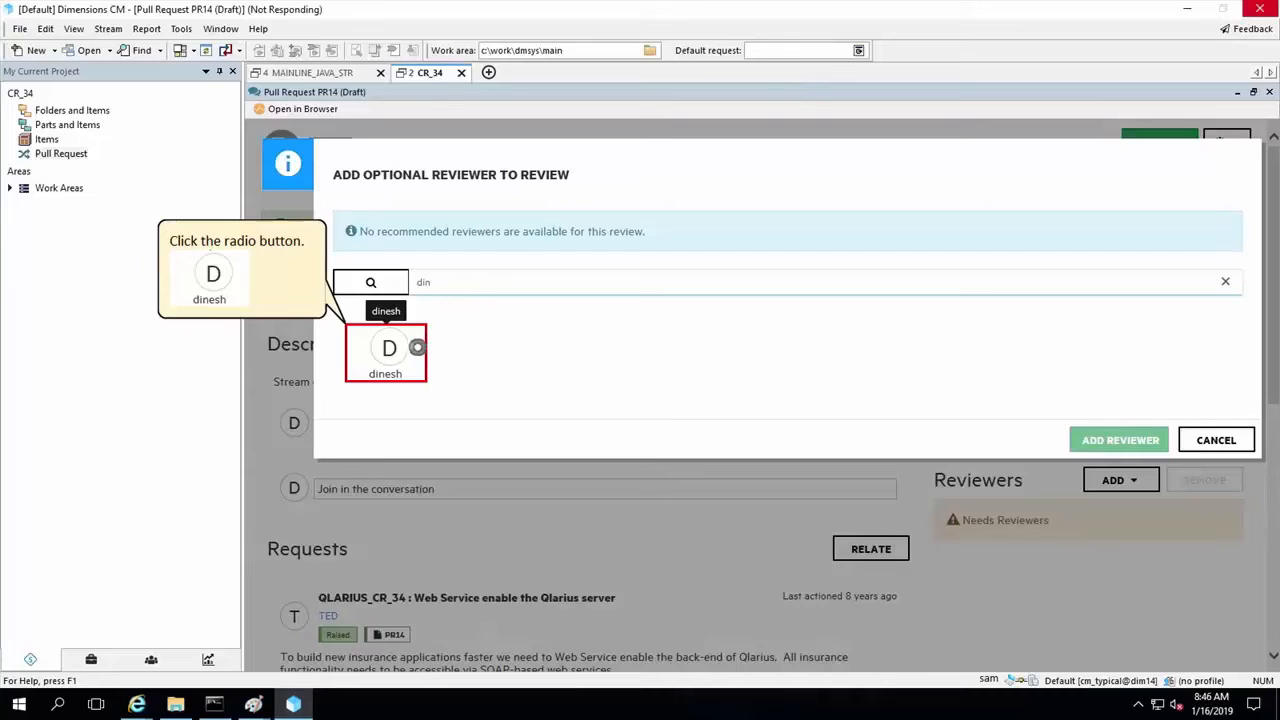
left_click(389, 358)
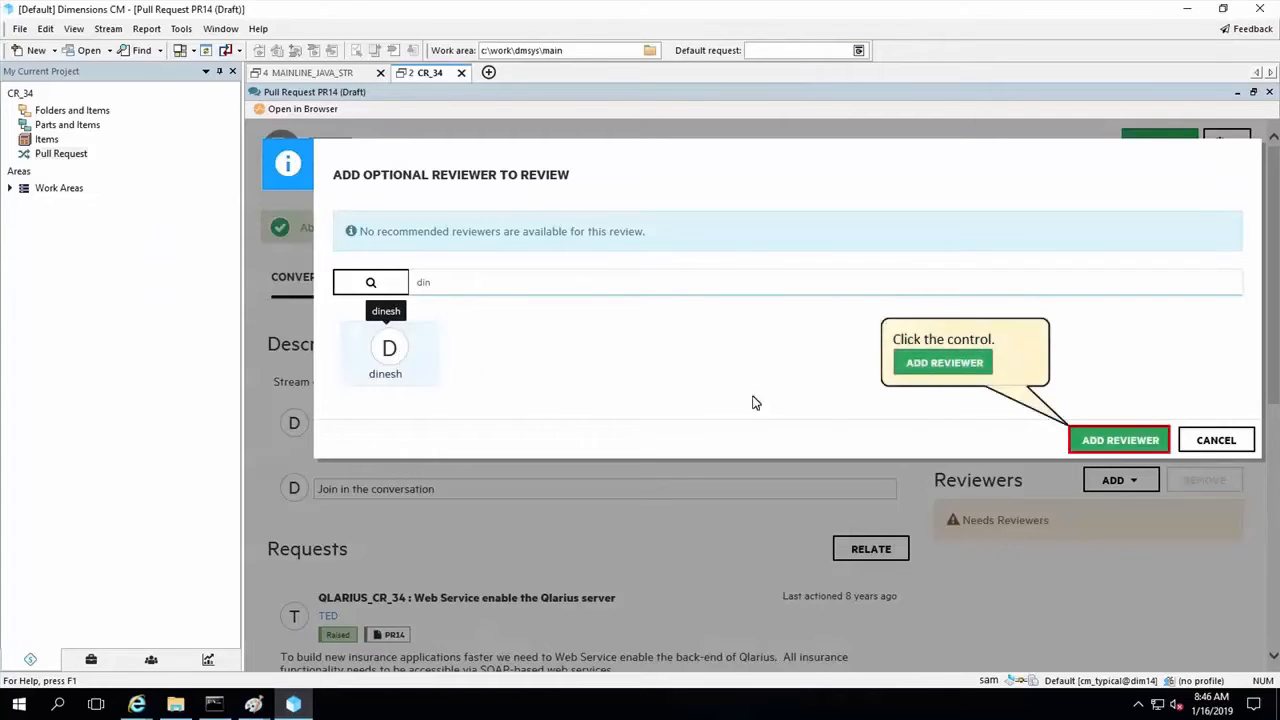
left_click(1120, 440)
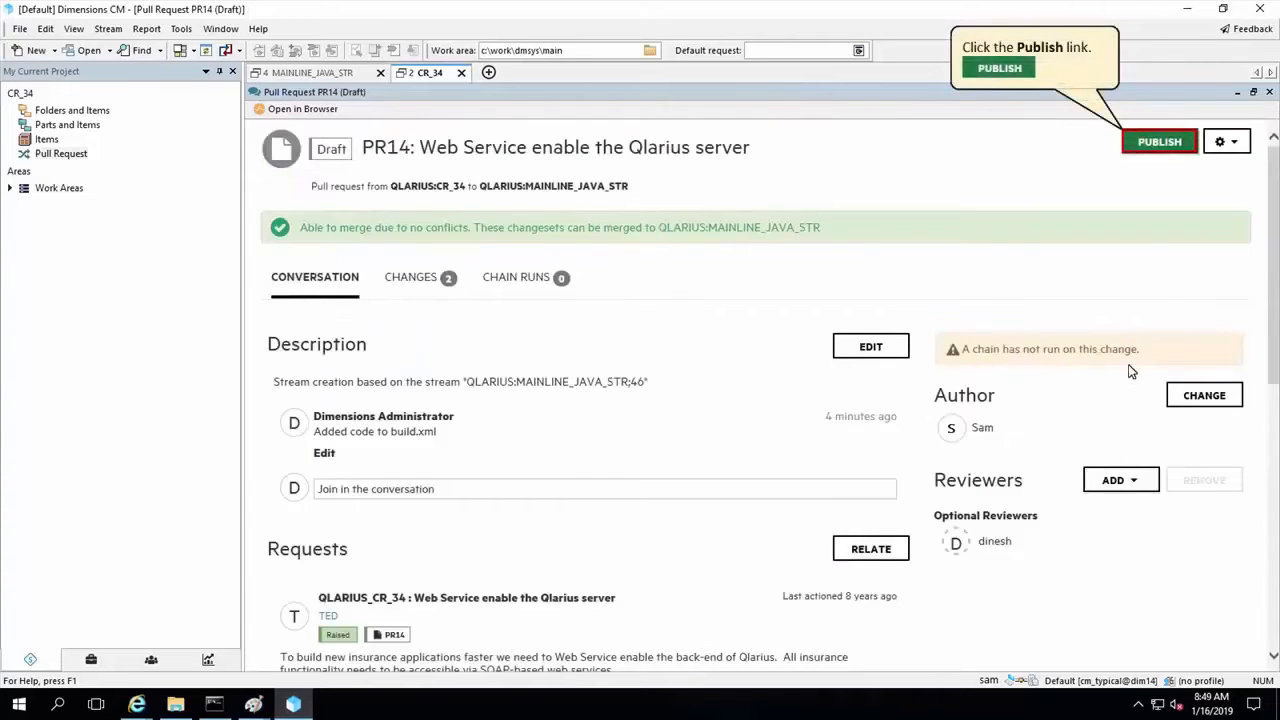
Publish pull request PR14 for review.
left_click(1159, 142)
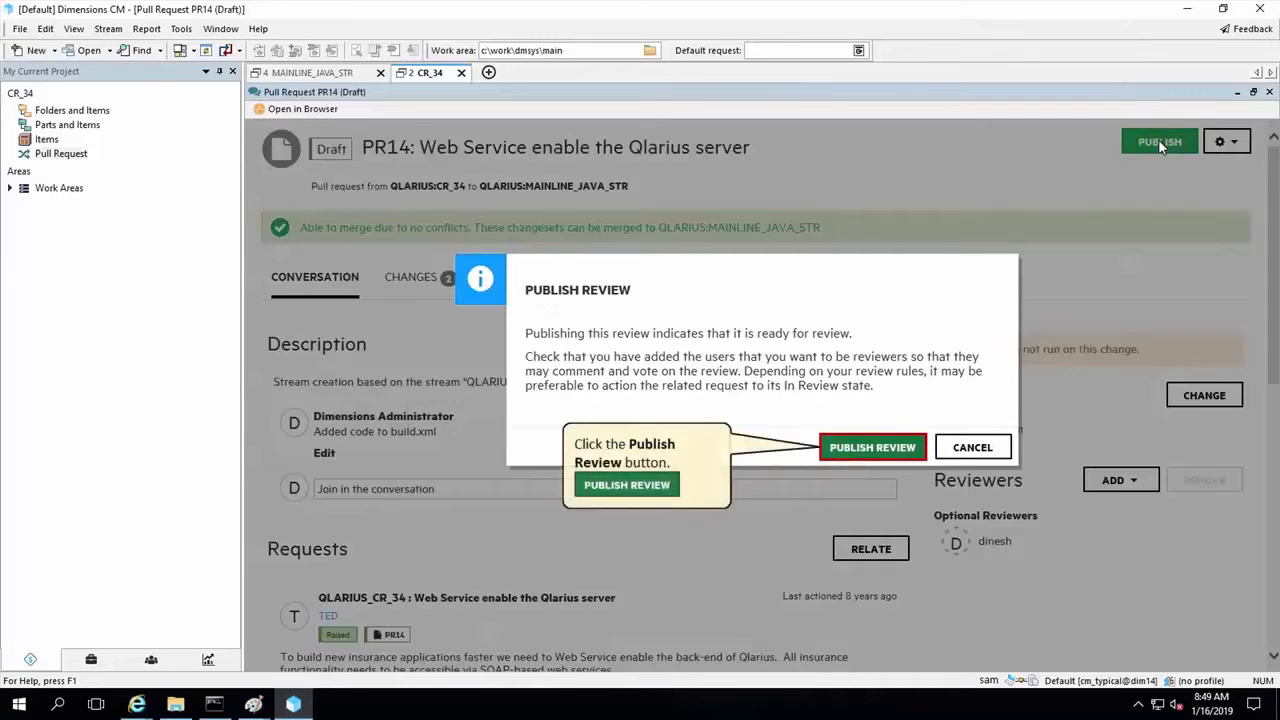
left_click(873, 449)
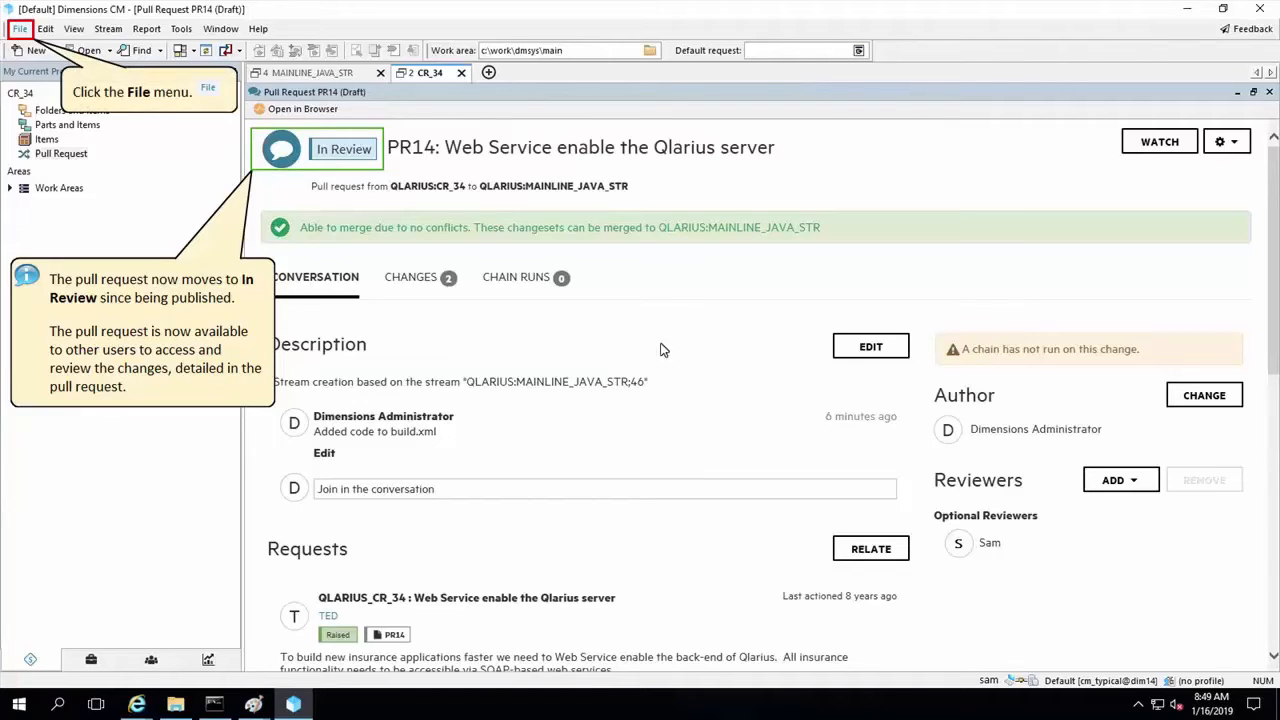
Log out of the author's session and log in with the reviewer's user ID and account password.
left_click(20, 29)
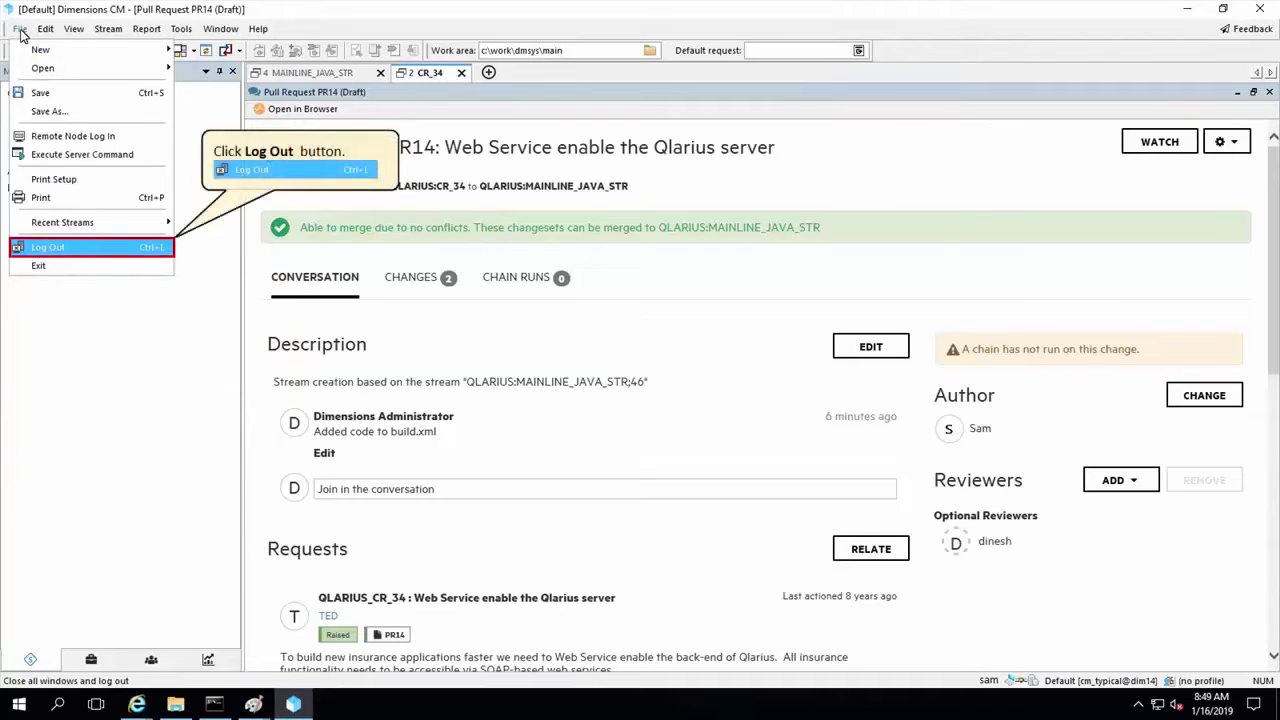
left_click(89, 248)
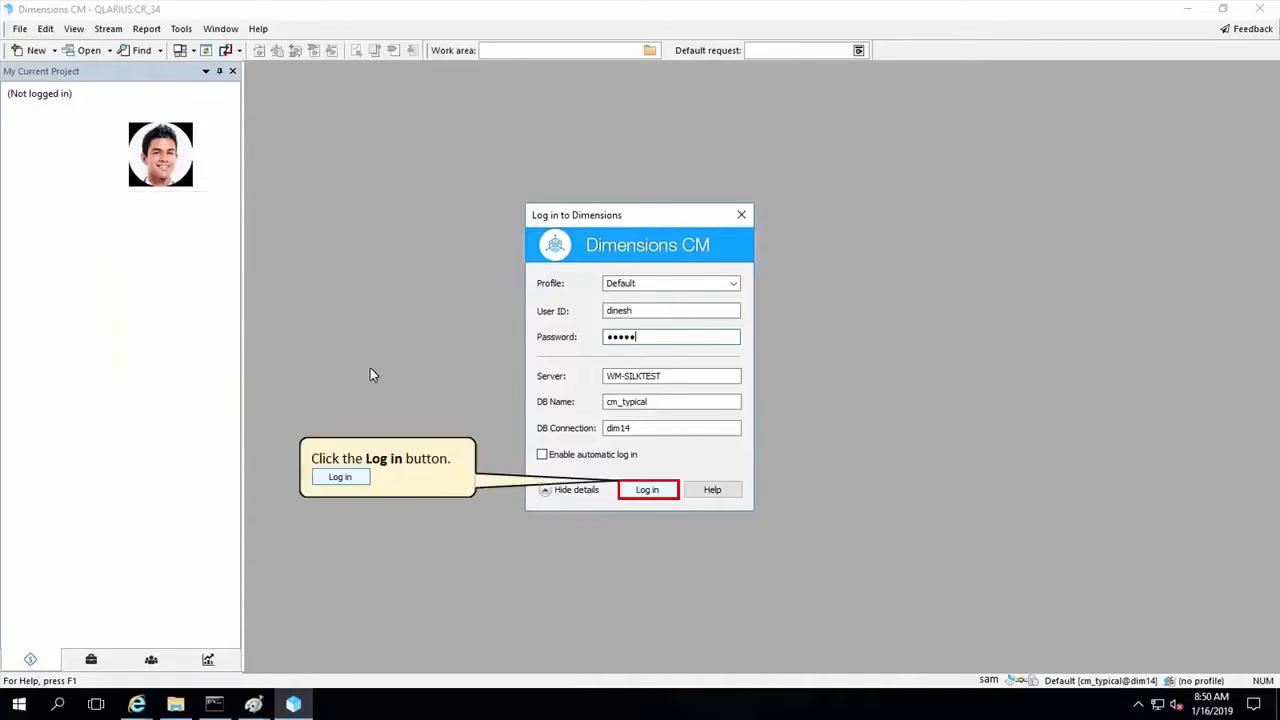
left_click(647, 489)
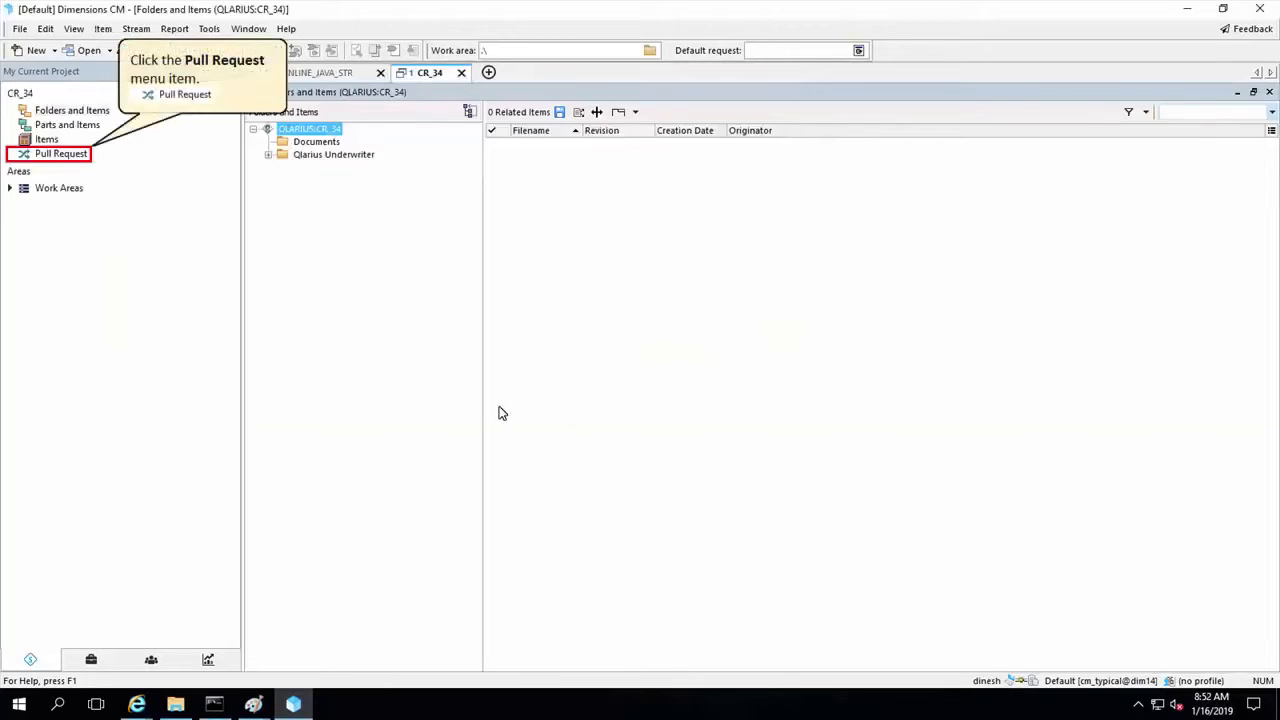
Review the code changes in the CR_34 stream's pull request PR14 and approve it with the reason "Looks good".
left_click(54, 155)
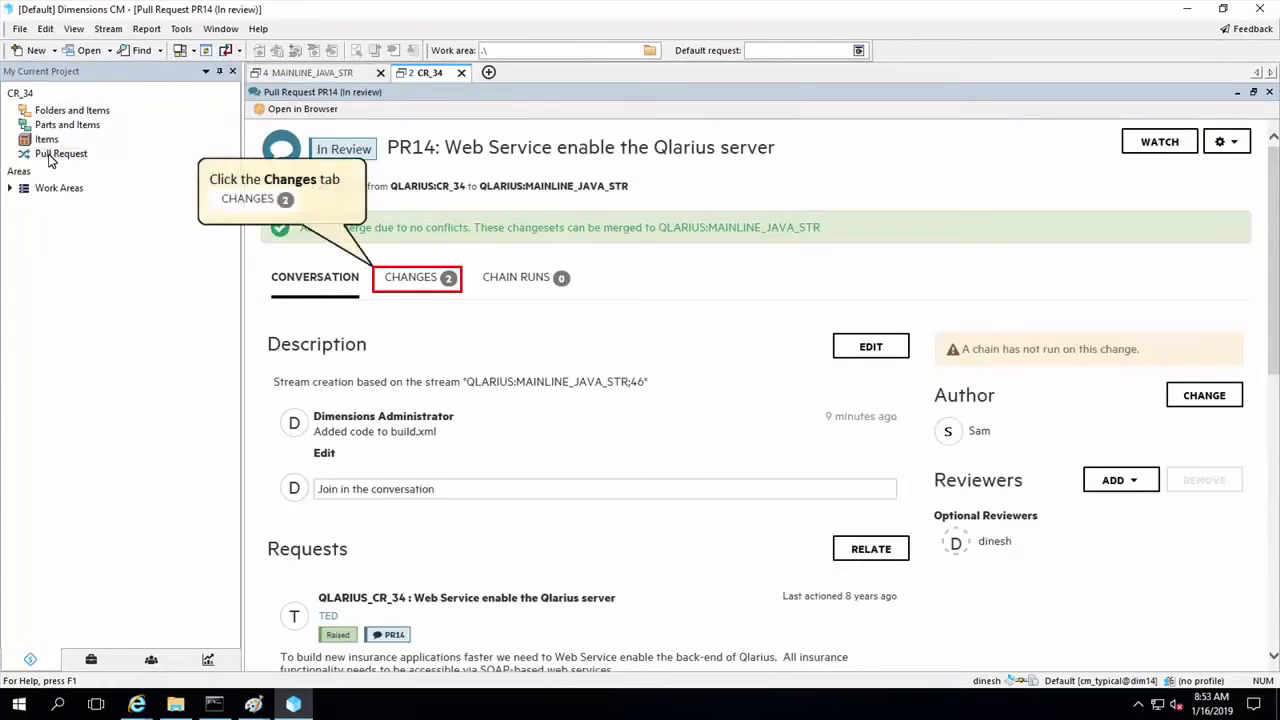
left_click(416, 279)
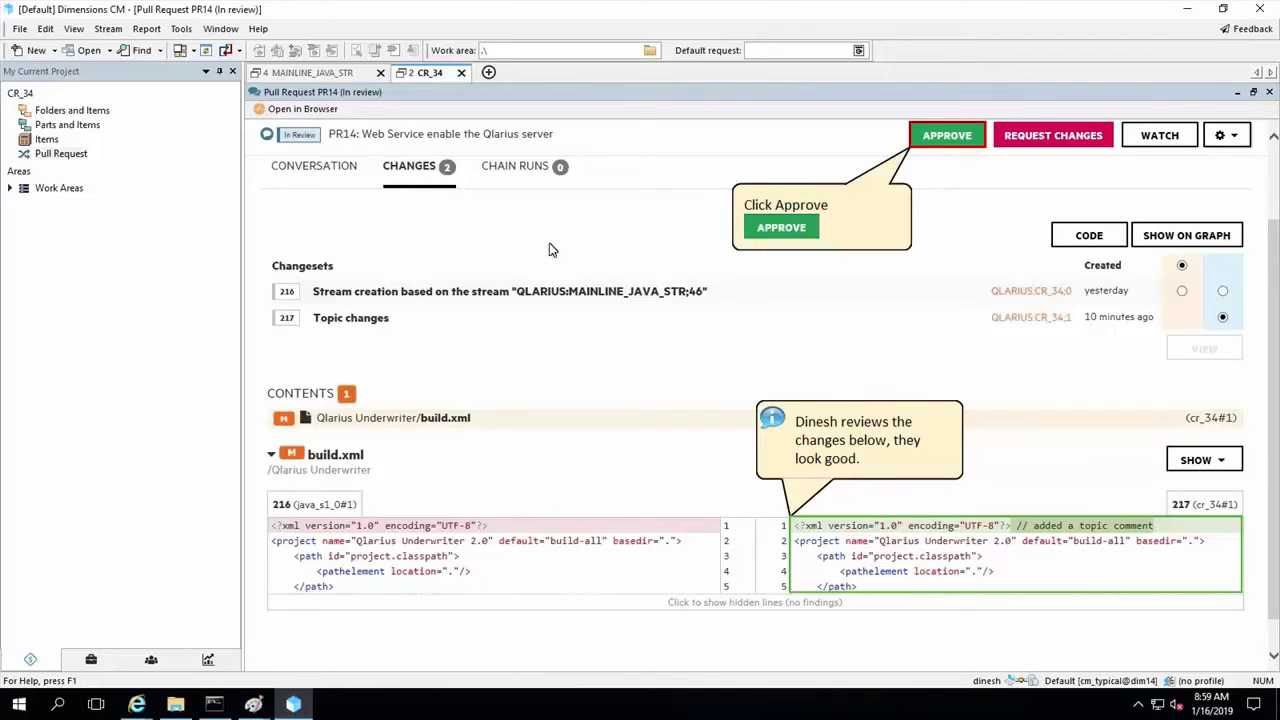
left_click(948, 138)
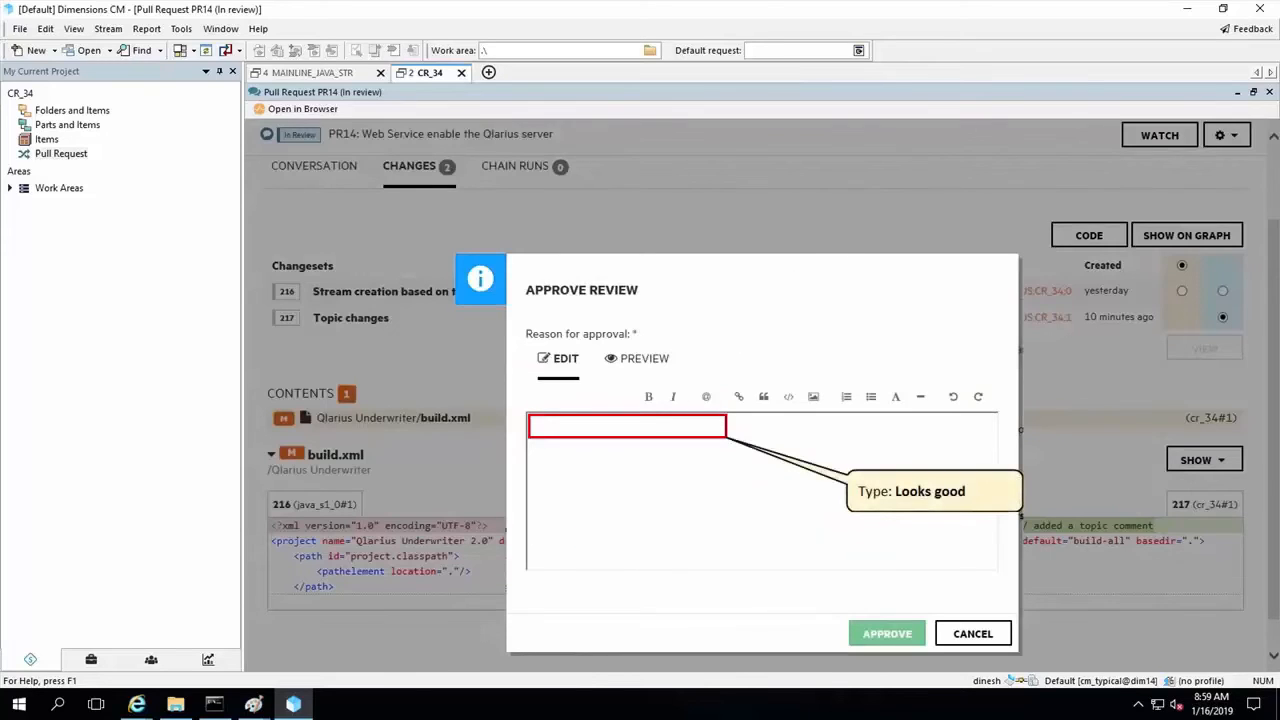
type("Looks good")
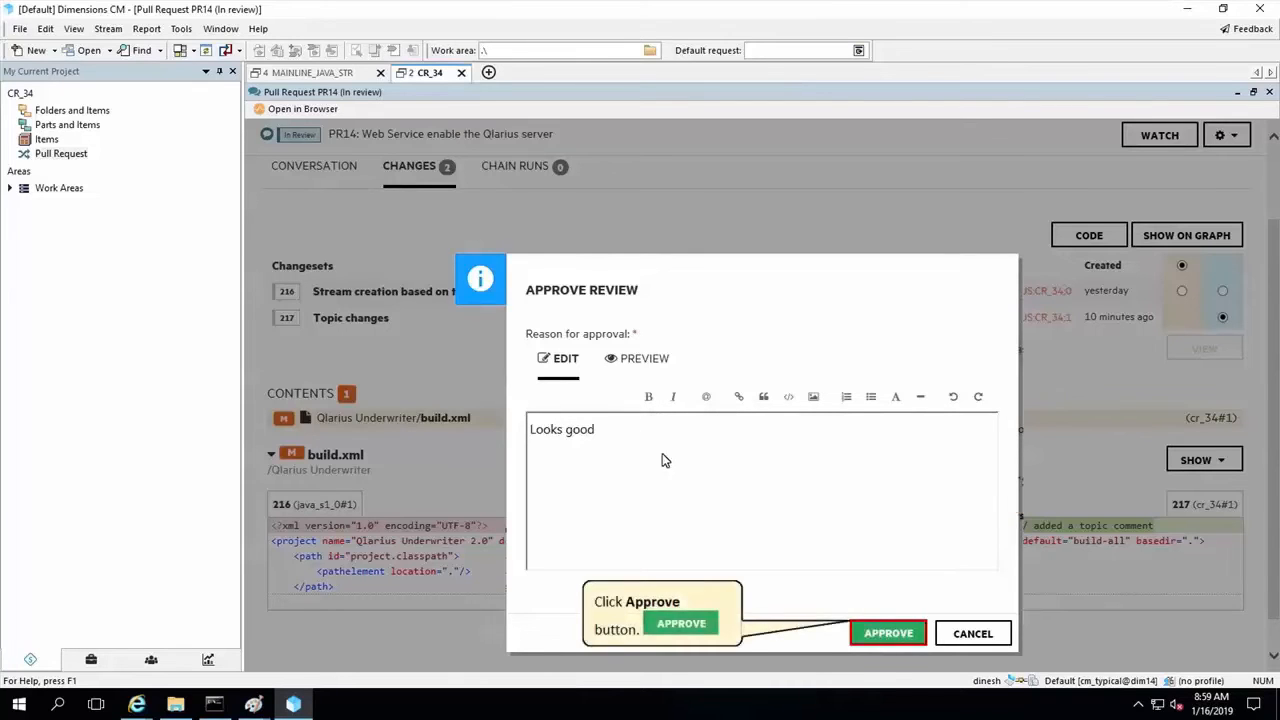
left_click(888, 633)
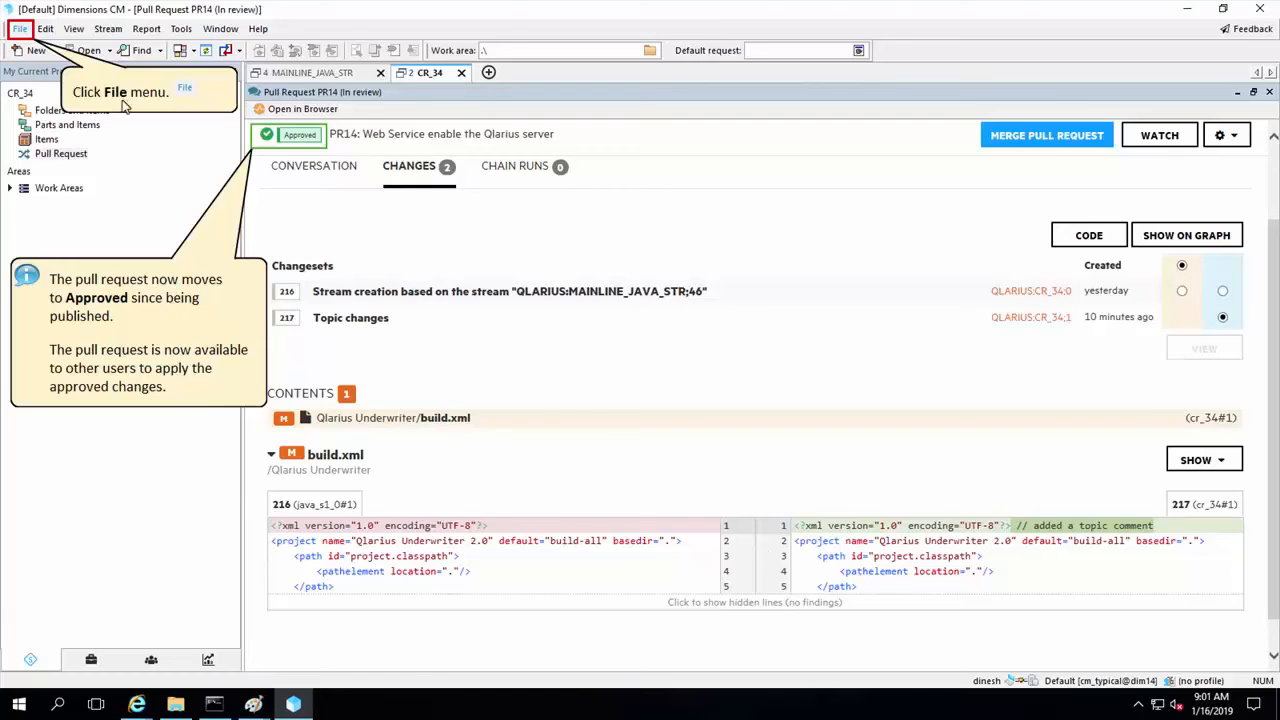
Log out of the reviewer's session and log back in with the author's user ID and account password.
left_click(20, 29)
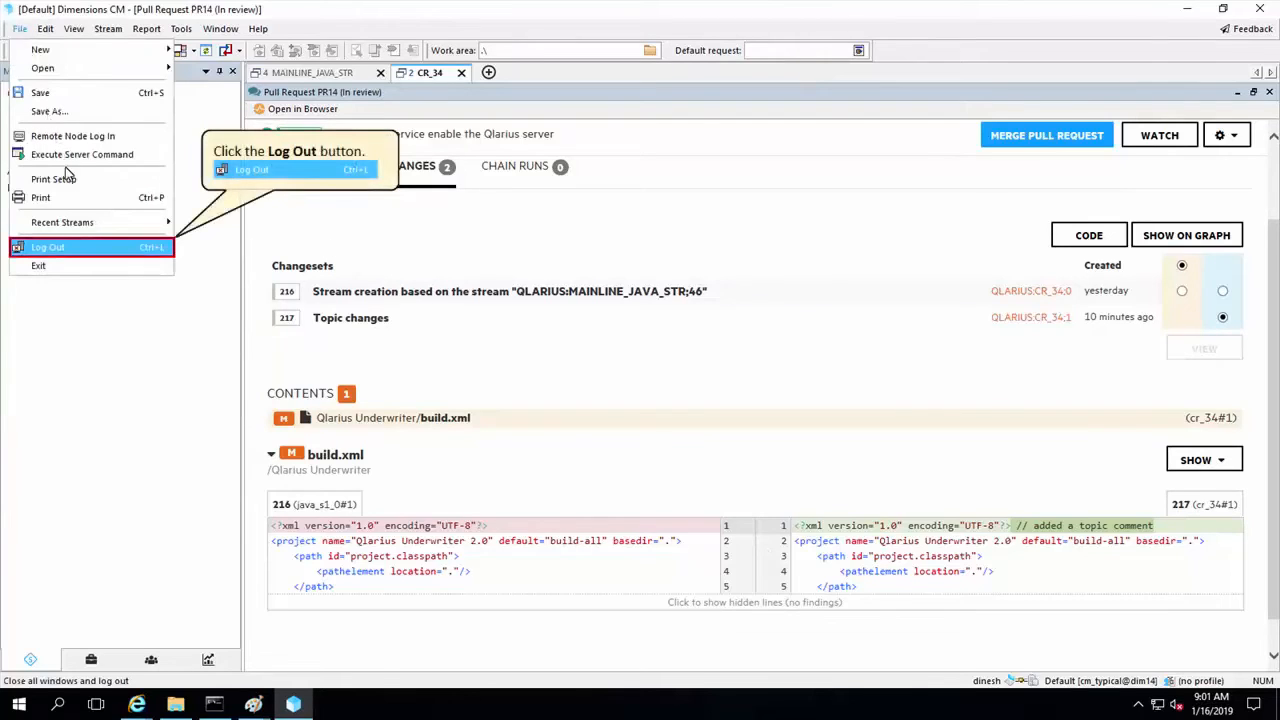
left_click(88, 247)
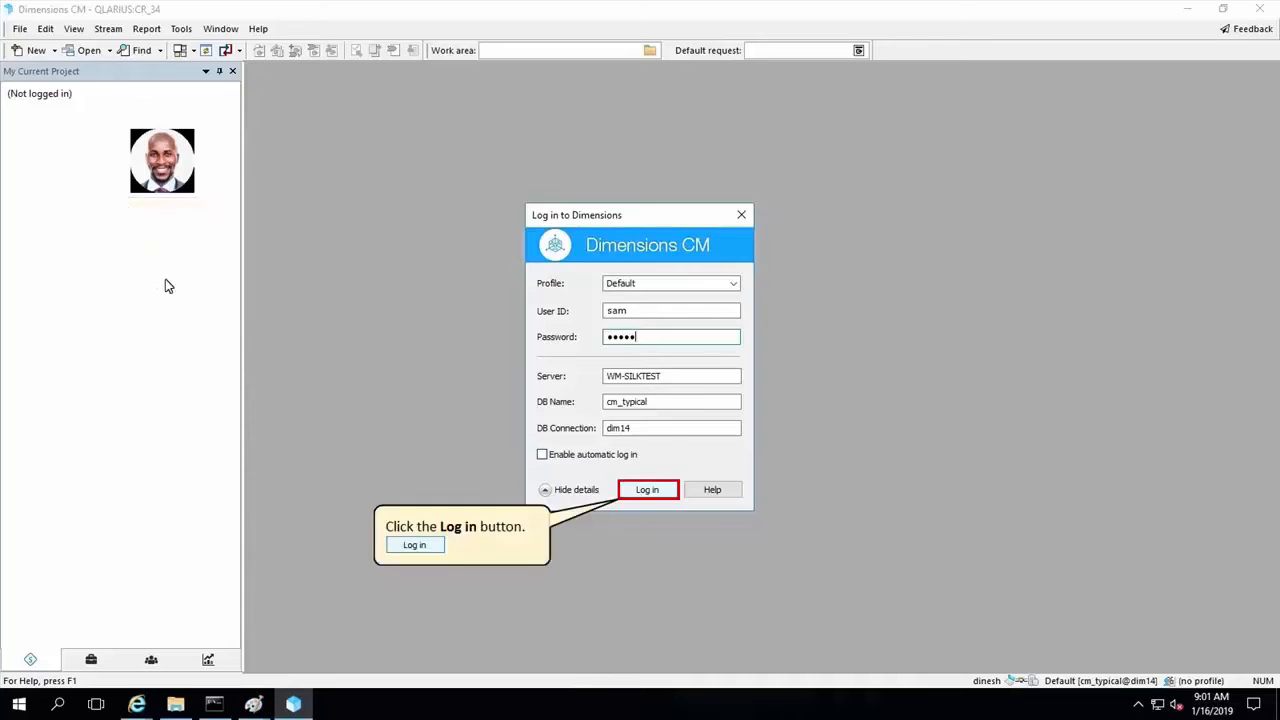
left_click(649, 492)
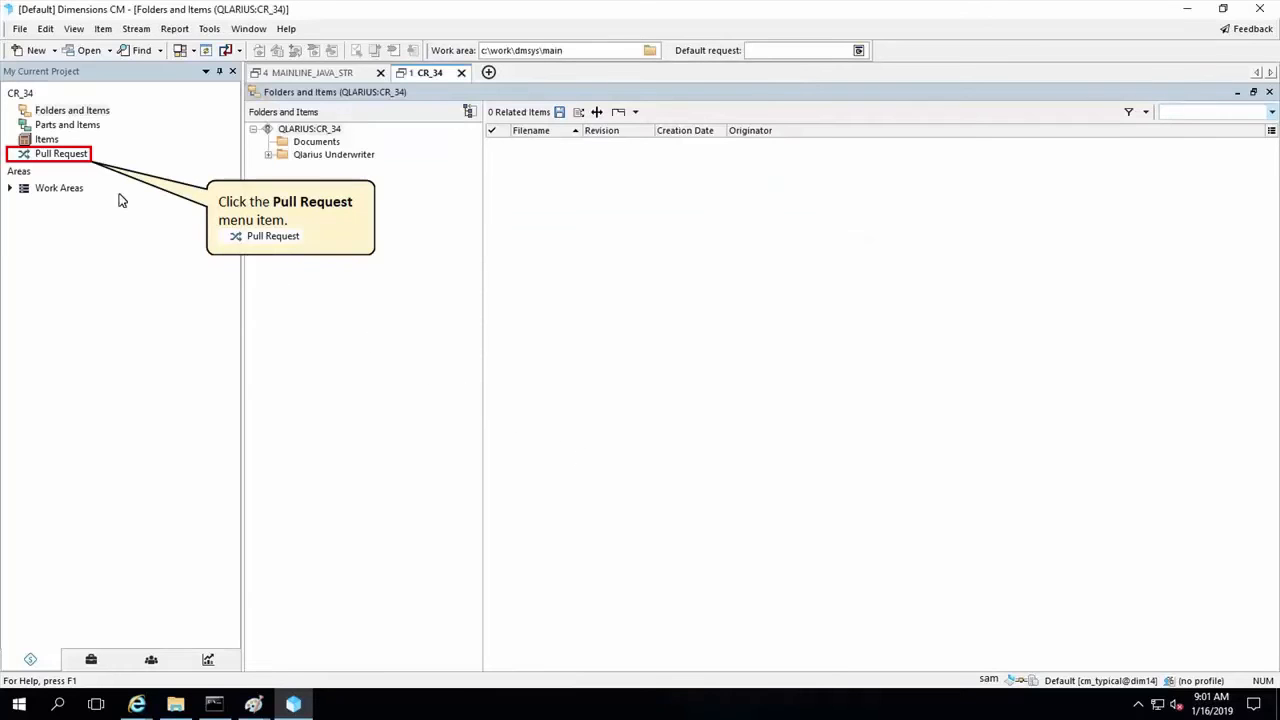
Open the CR_34 stream's approved pull request and merge it into the mainline stream with the default merge comment.
left_click(50, 156)
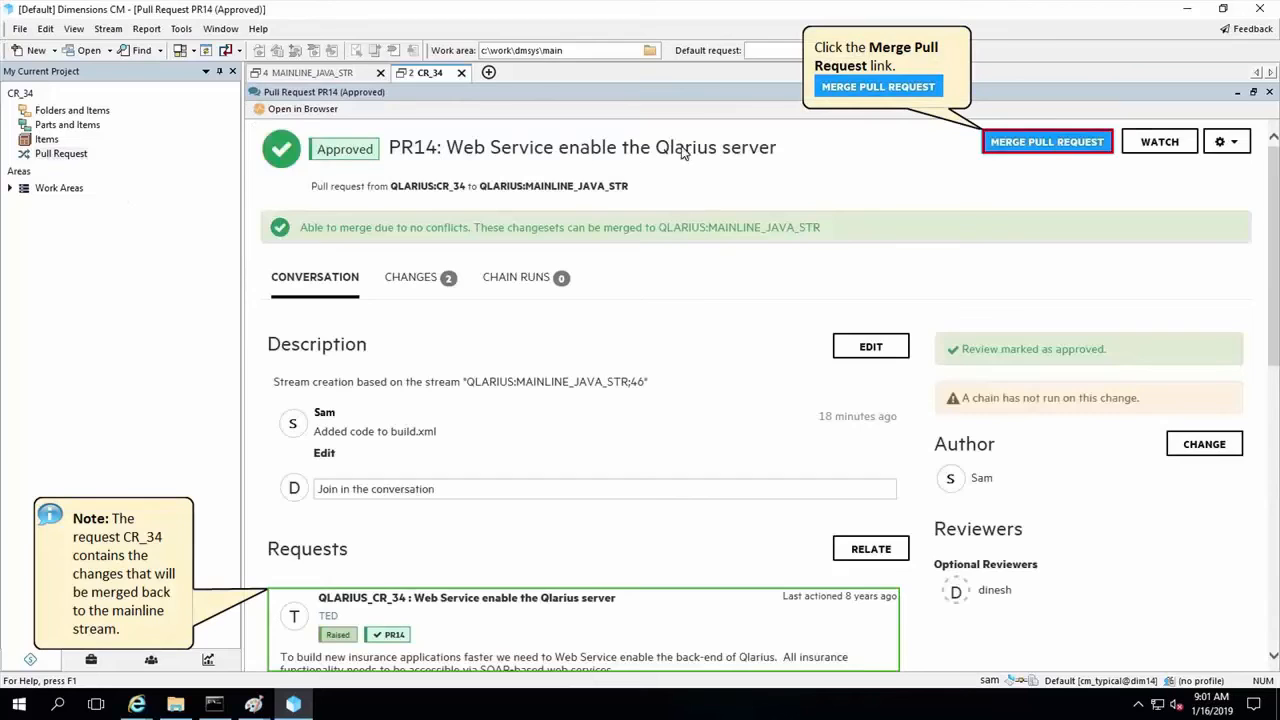
left_click(1047, 143)
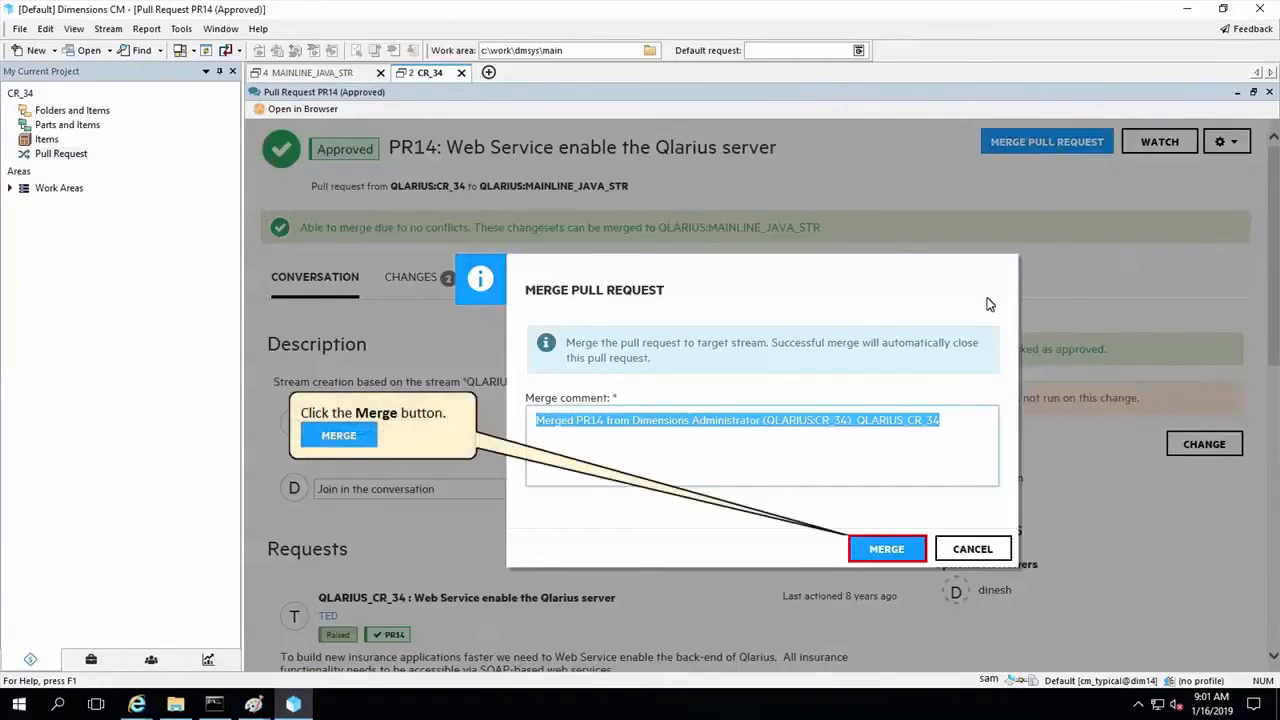
left_click(886, 550)
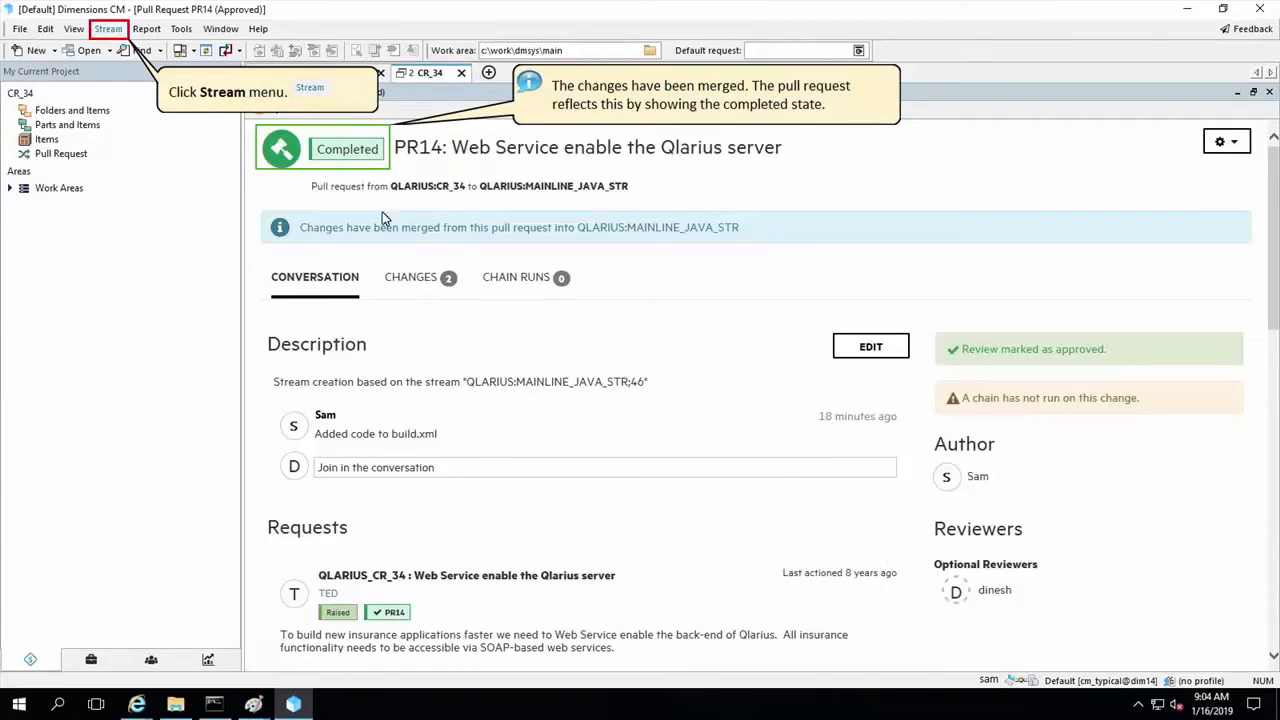
Rehome the current work area to the target stream QLARIUS:MAINLINE_JAVA_STR.
left_click(108, 29)
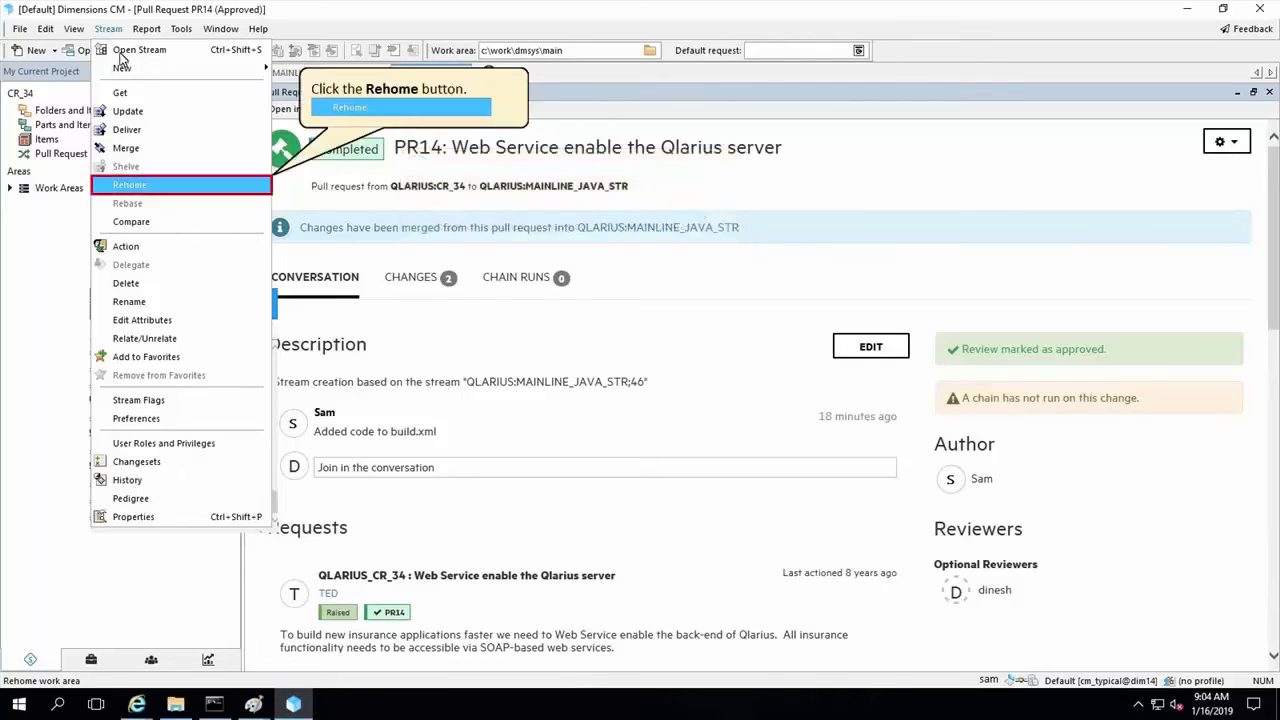
left_click(181, 184)
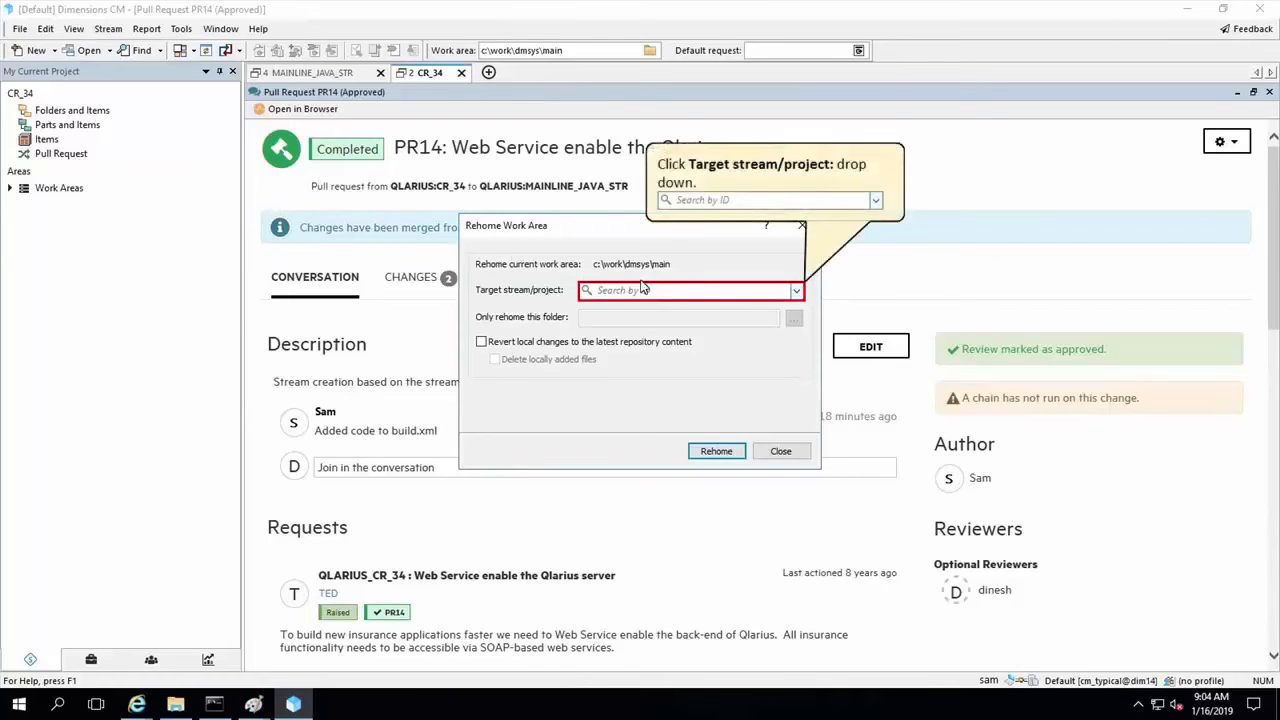
left_click(692, 291)
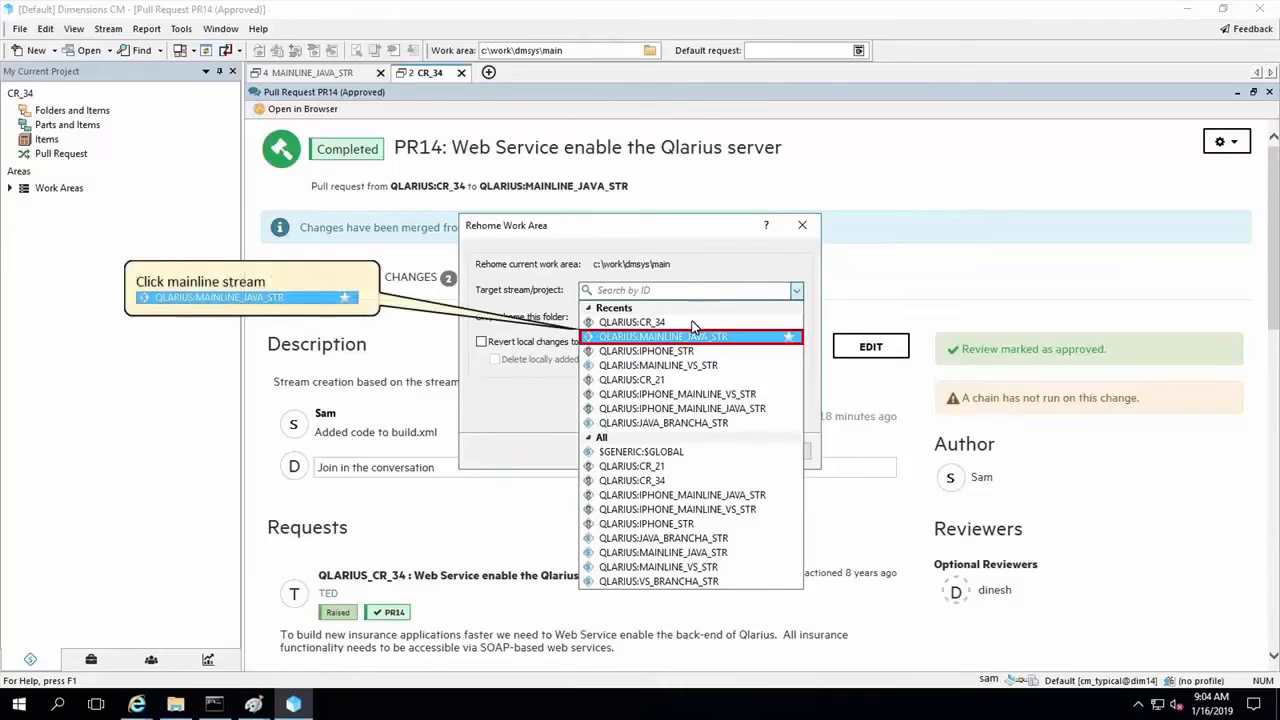
left_click(694, 338)
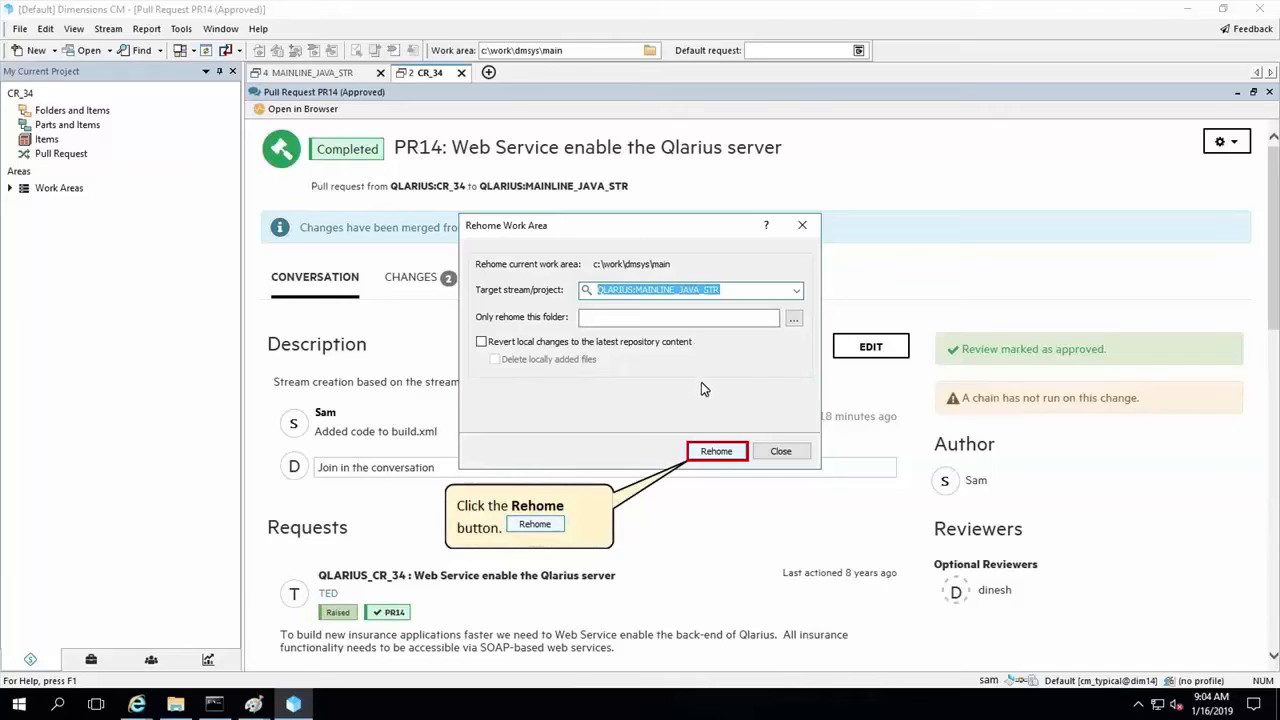
left_click(717, 451)
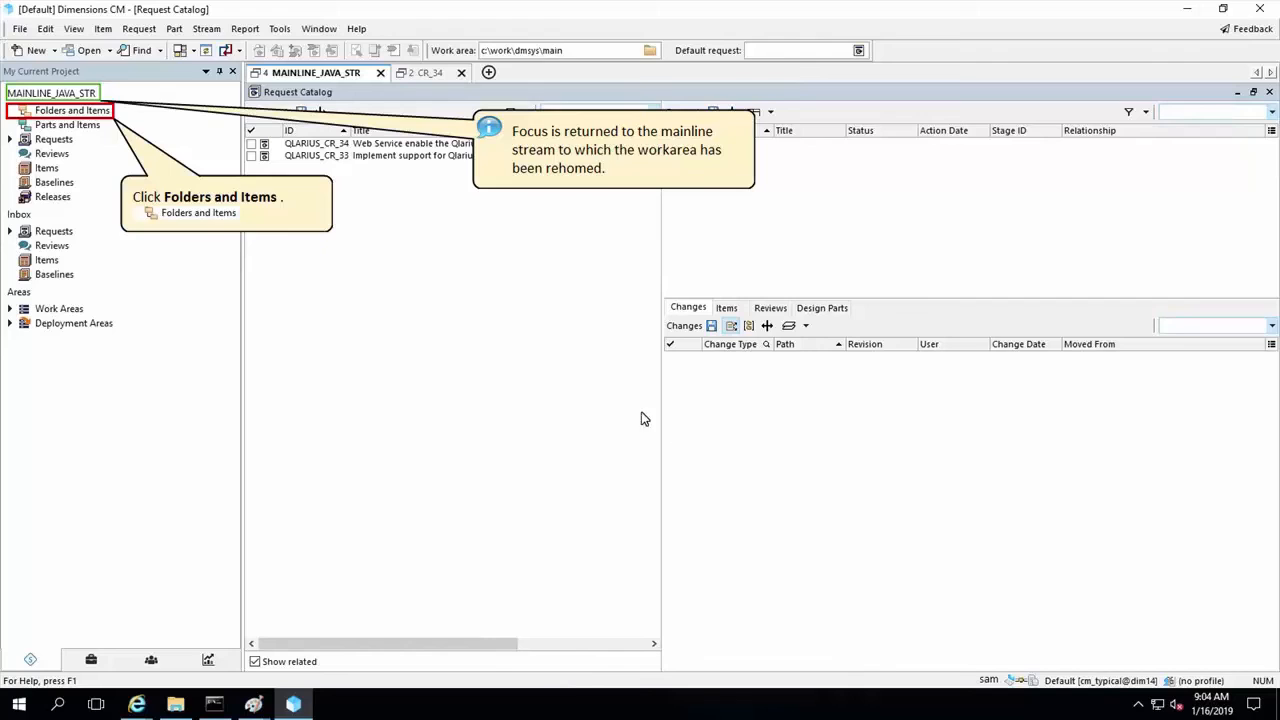
Examine the annotations of build.xml in the mainline stream's Qlarius Underwriter folder, closing them when done.
left_click(70, 111)
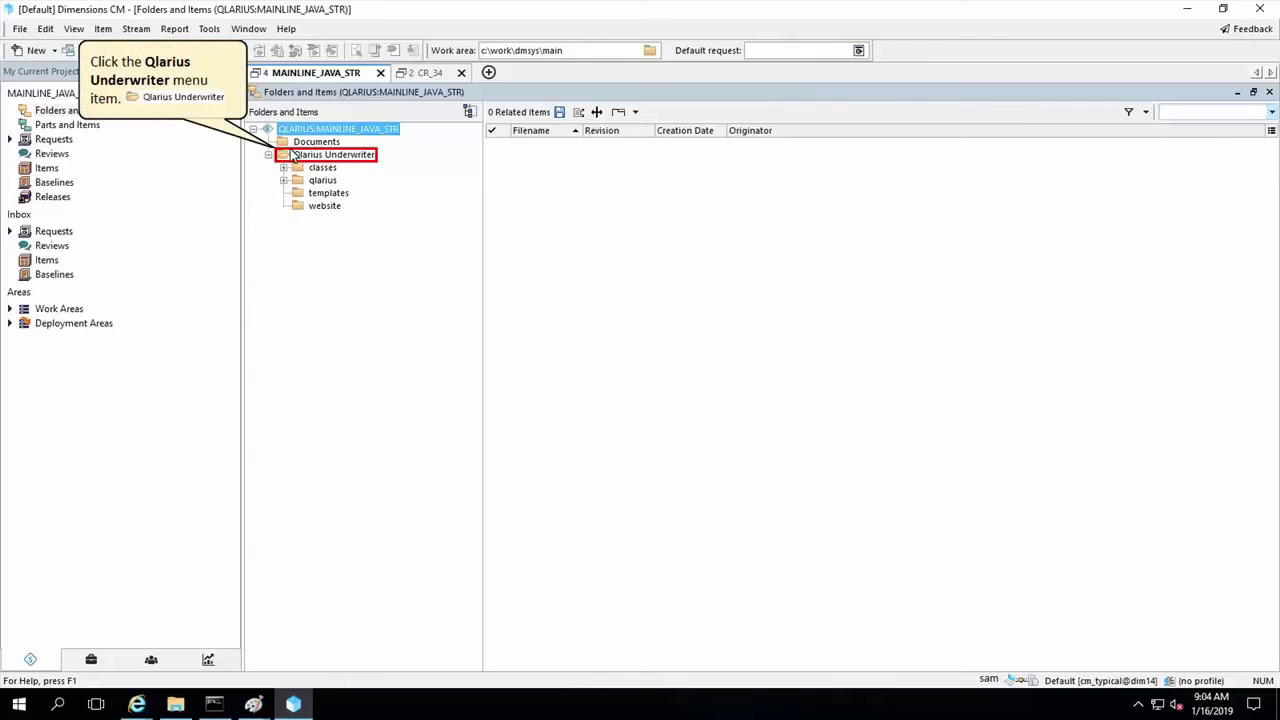
left_click(326, 157)
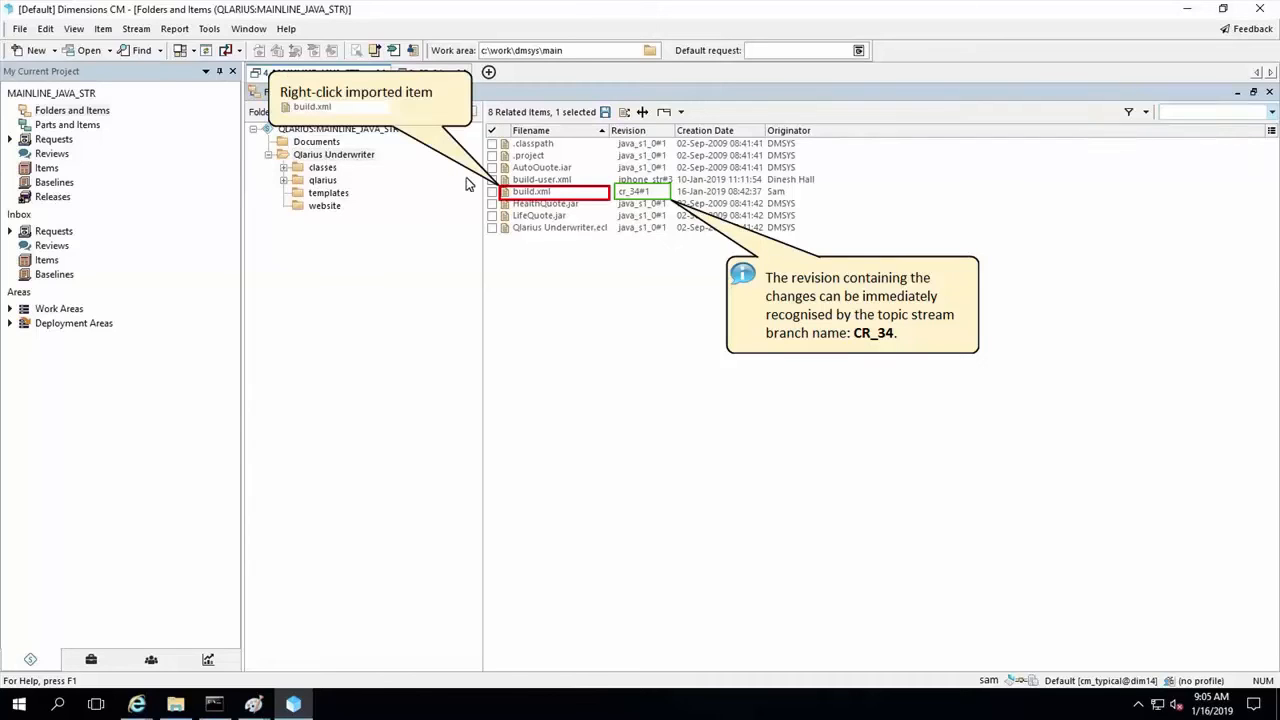
right_click(555, 195)
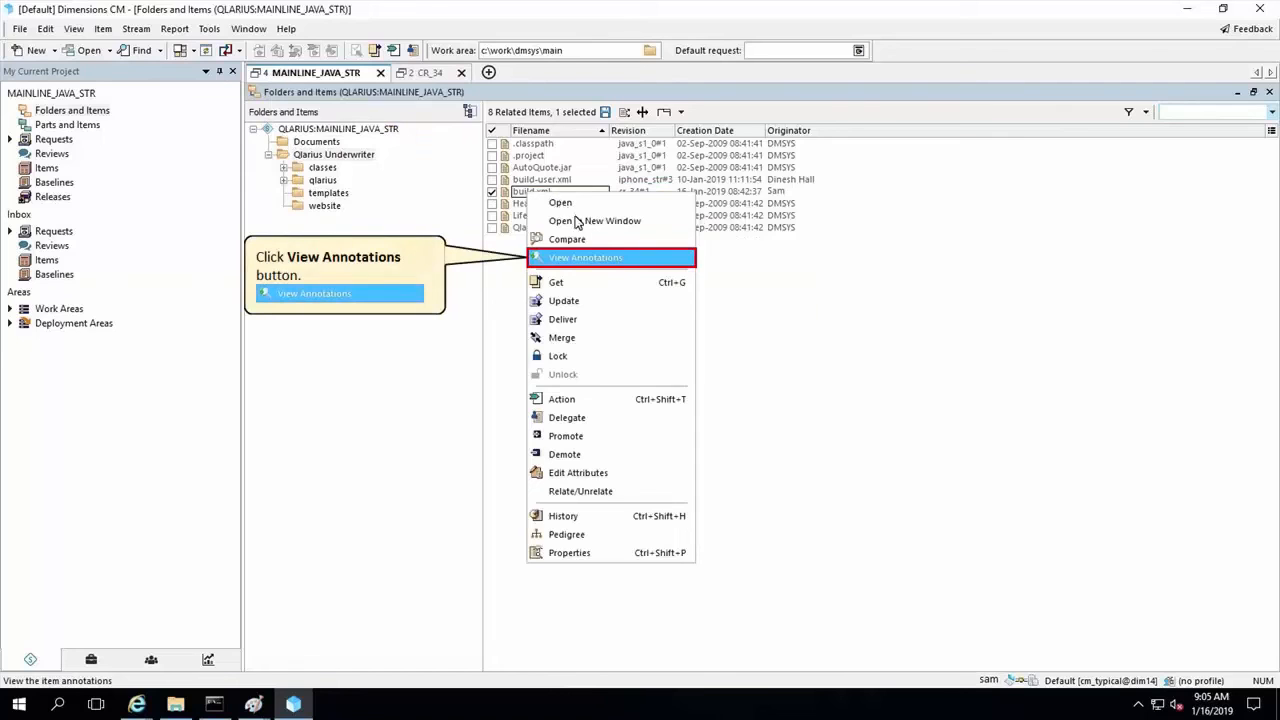
left_click(606, 257)
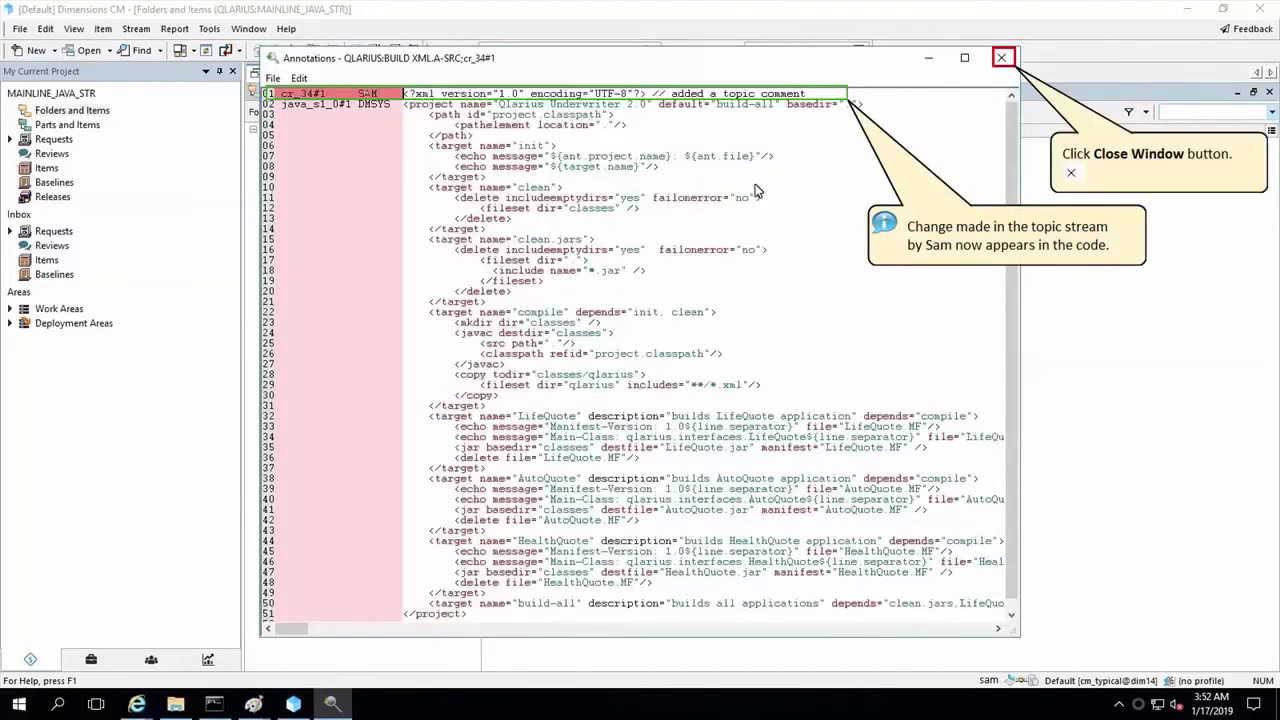
left_click(1001, 58)
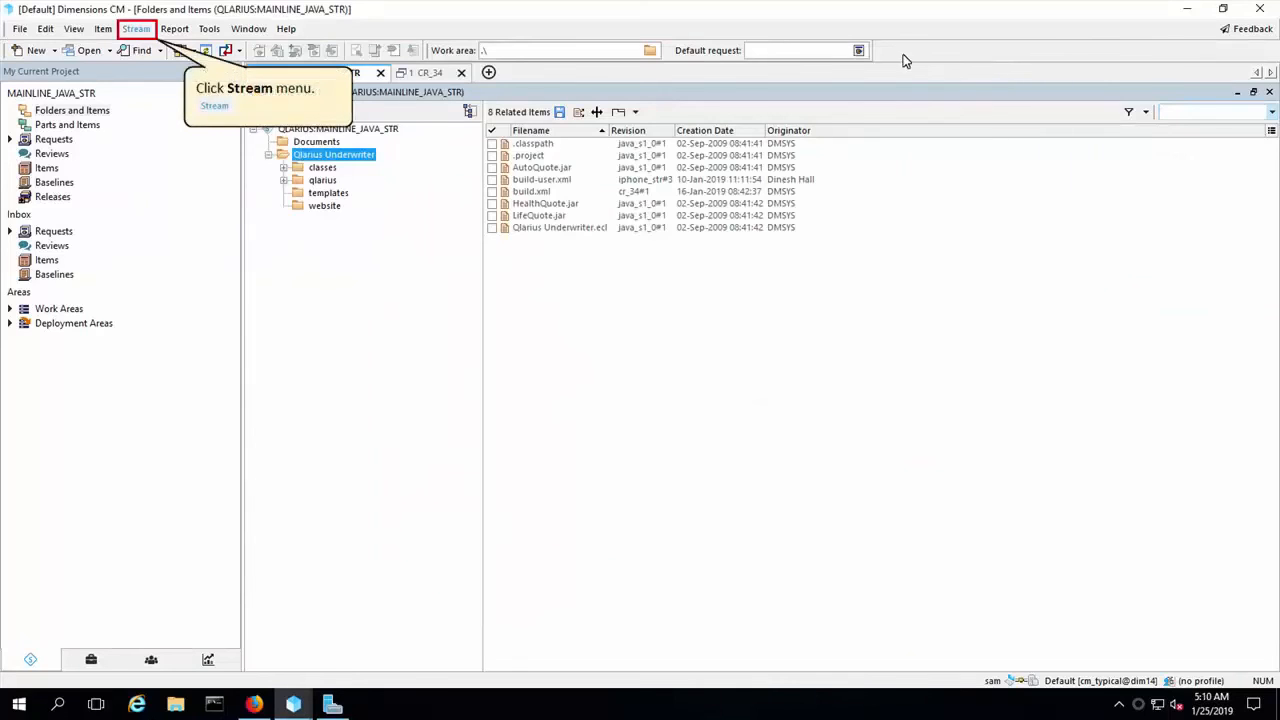
Check the changesets of the MAINLINE_JAVA_STR stream for the merge from the topic stream, closing the list when done.
left_click(136, 29)
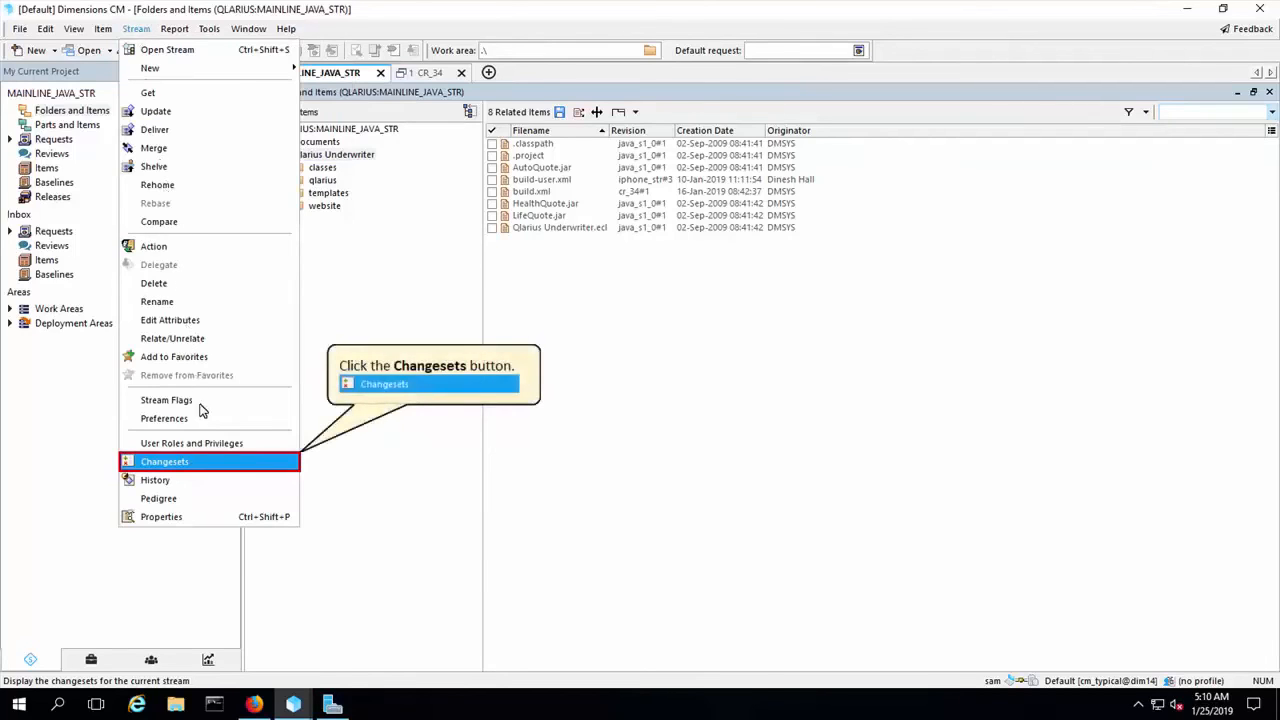
left_click(209, 461)
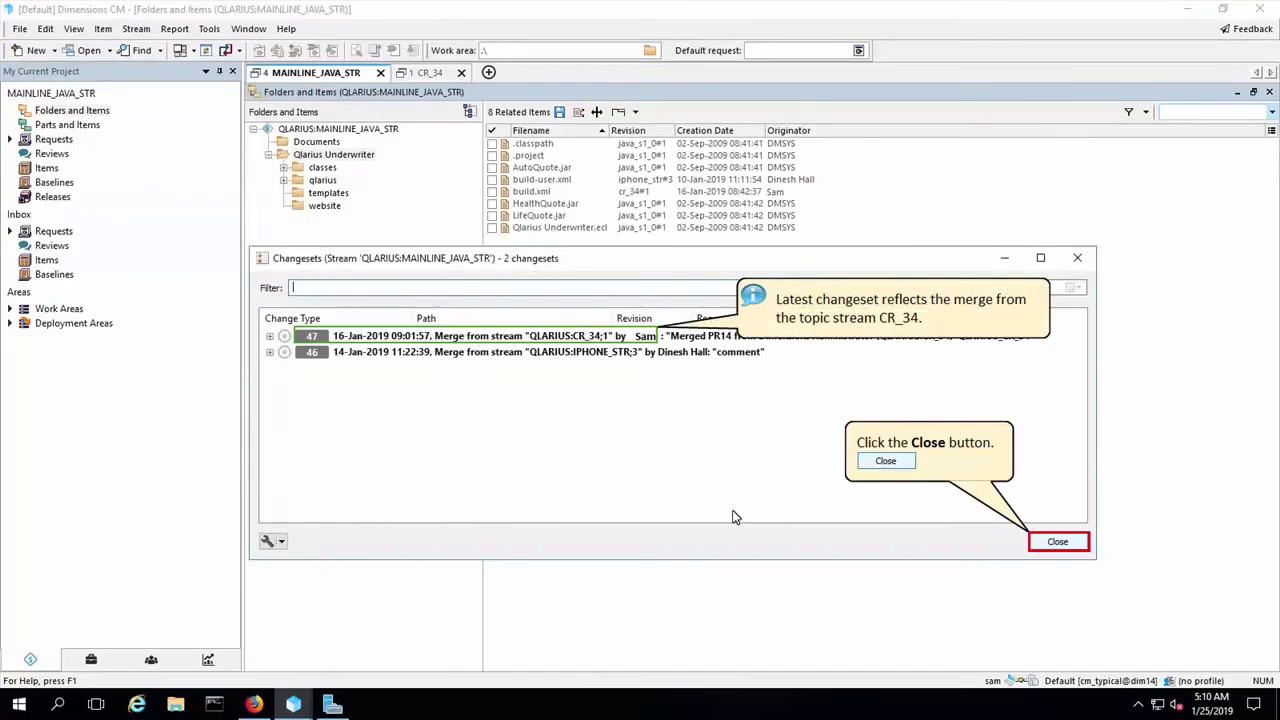
left_click(1050, 545)
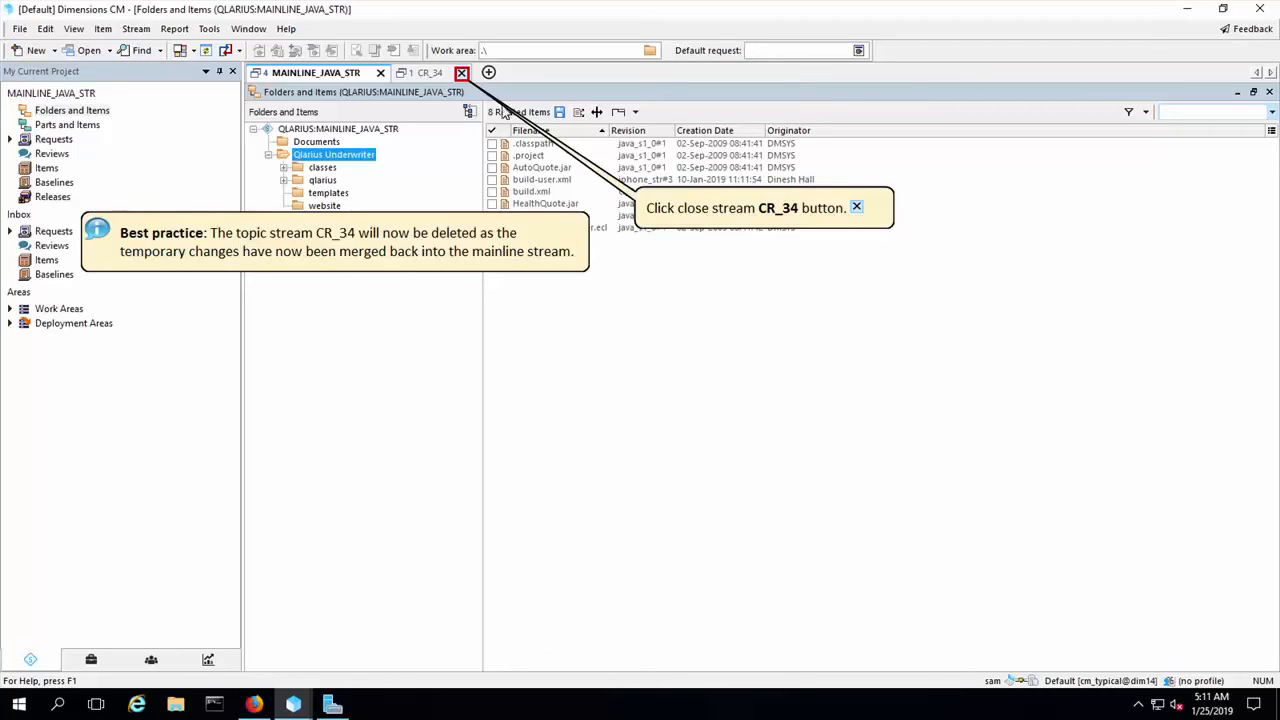
Close the open CR_34 topic stream and delete it from the QLARIUS product.
left_click(461, 73)
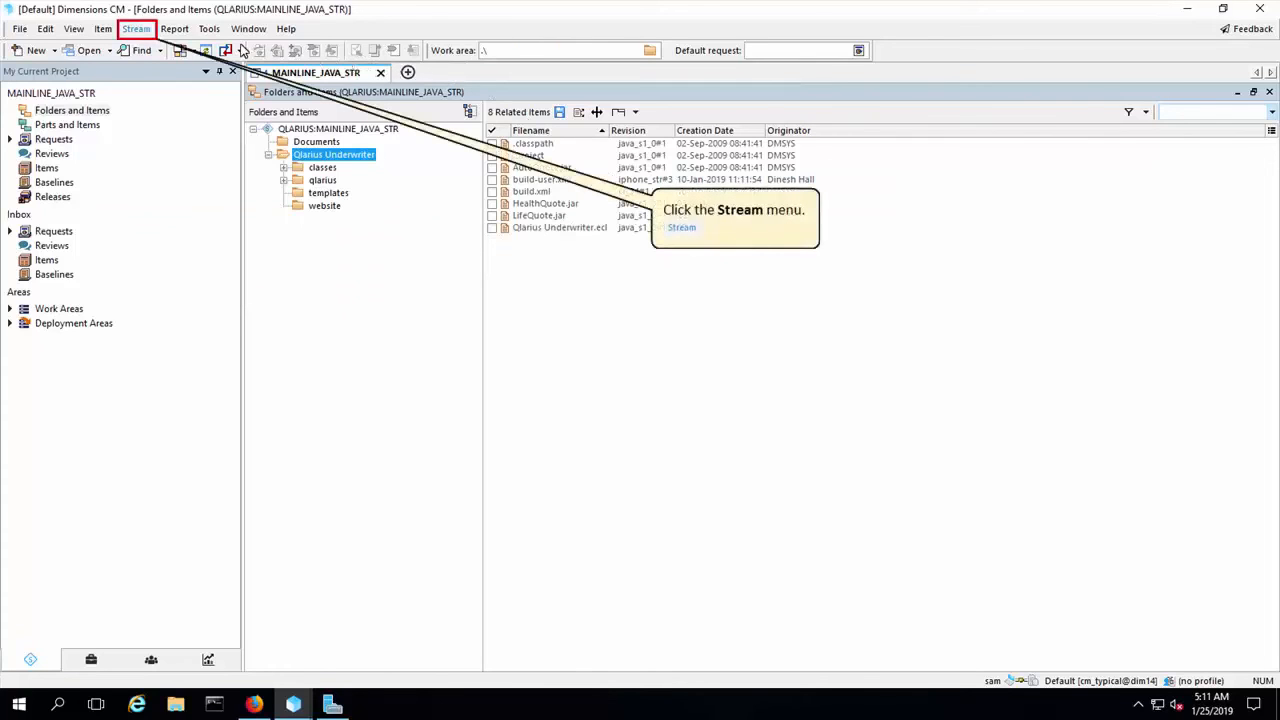
left_click(137, 29)
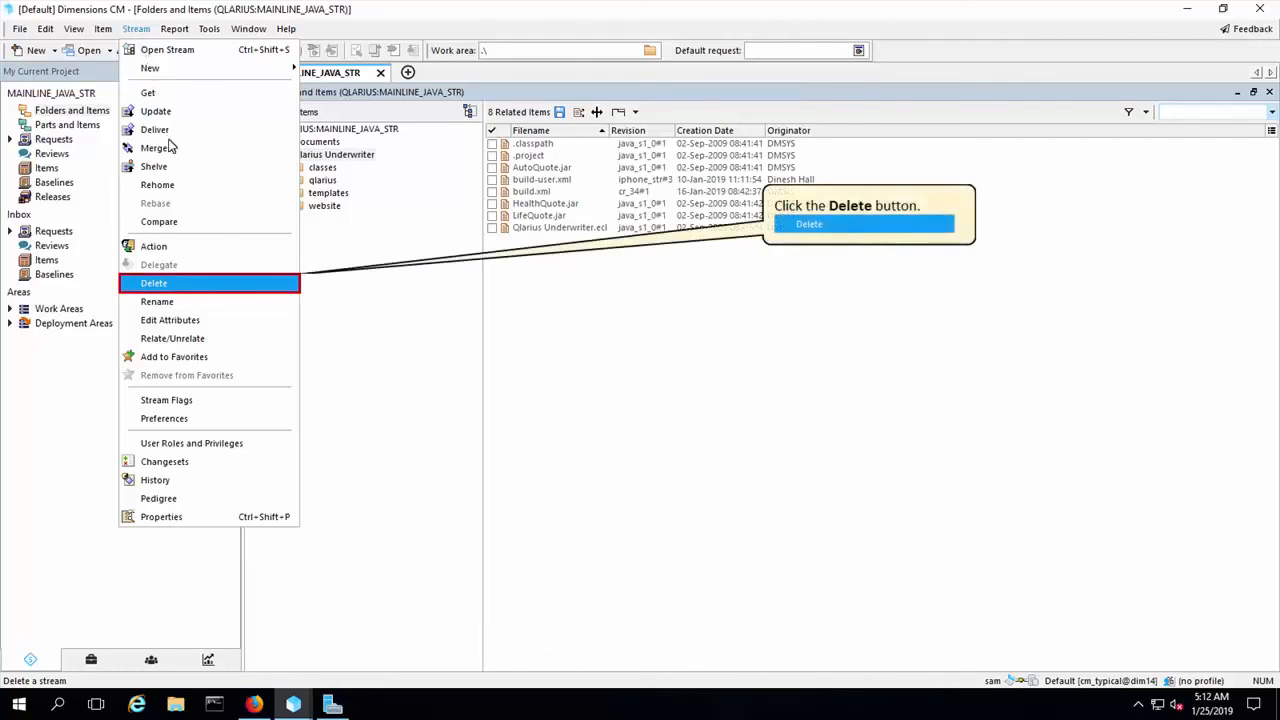
left_click(207, 284)
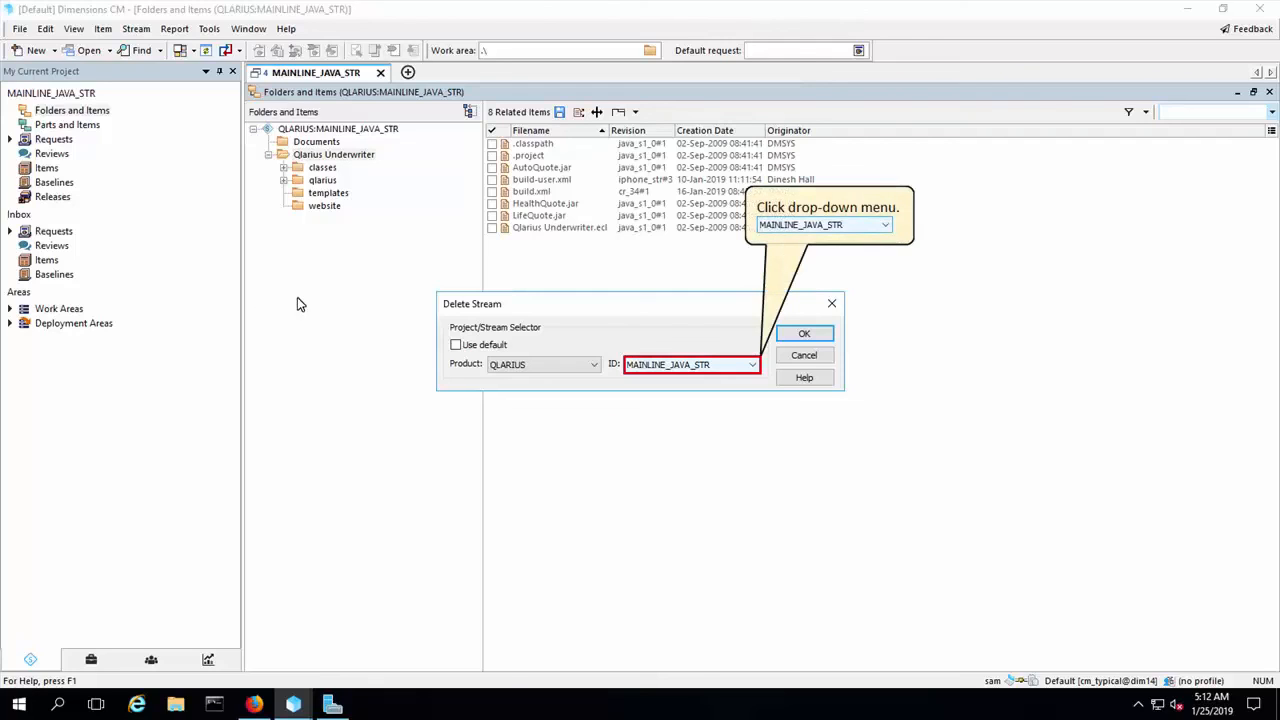
left_click(690, 365)
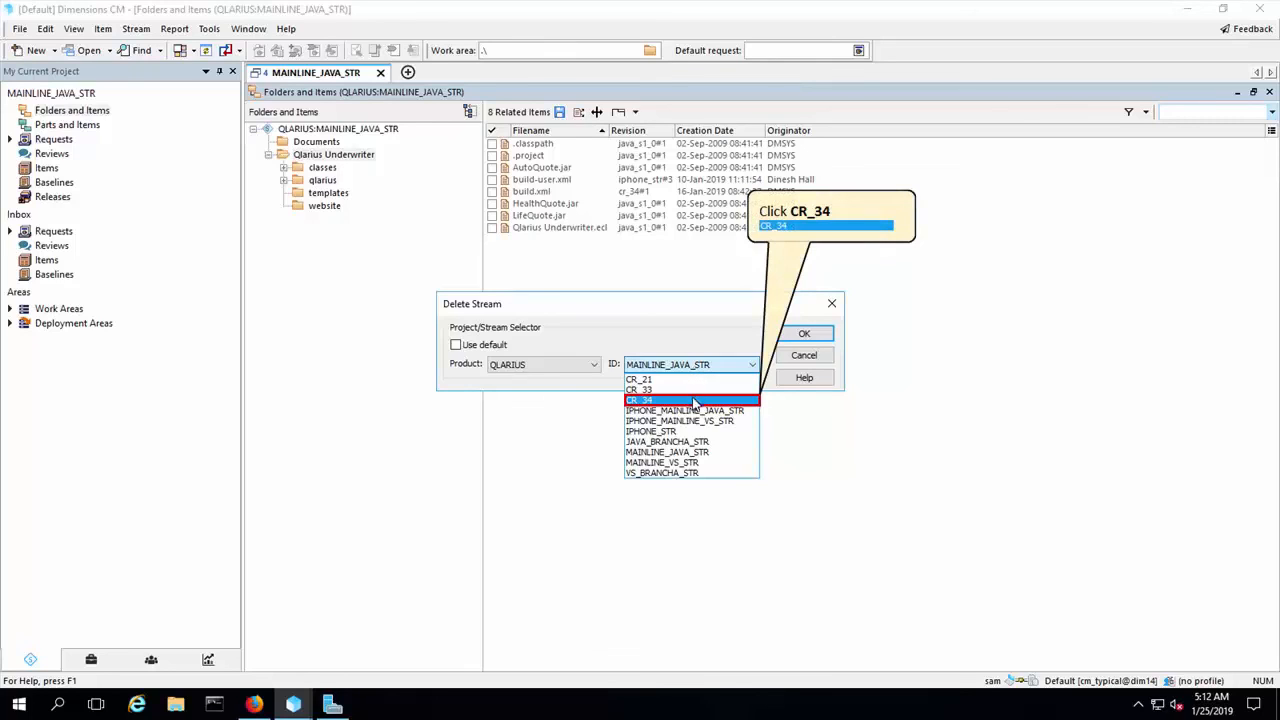
left_click(694, 401)
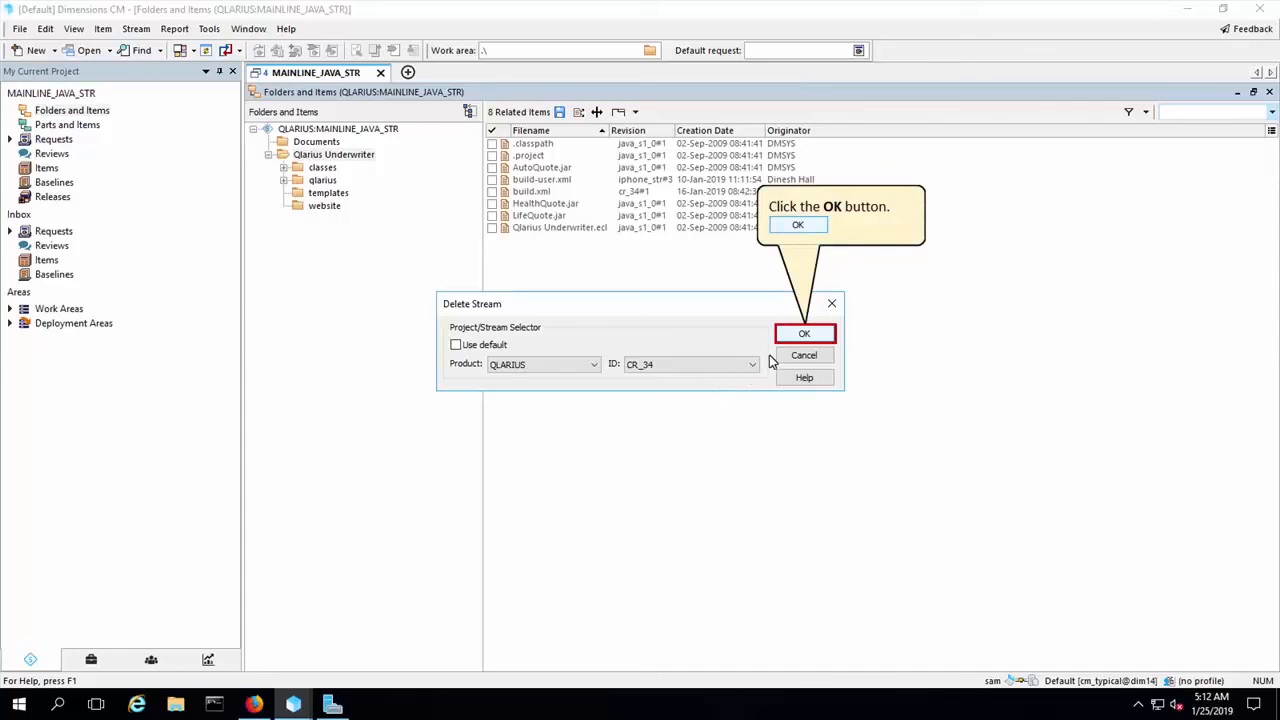
left_click(803, 336)
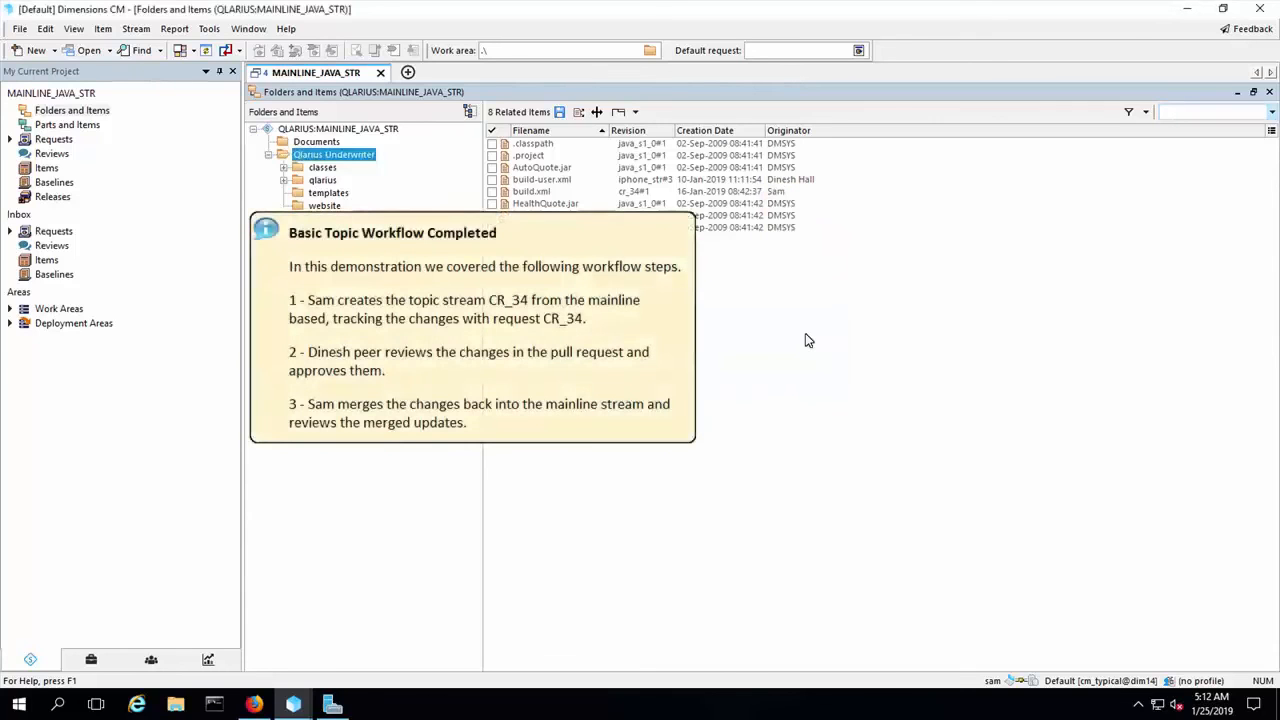